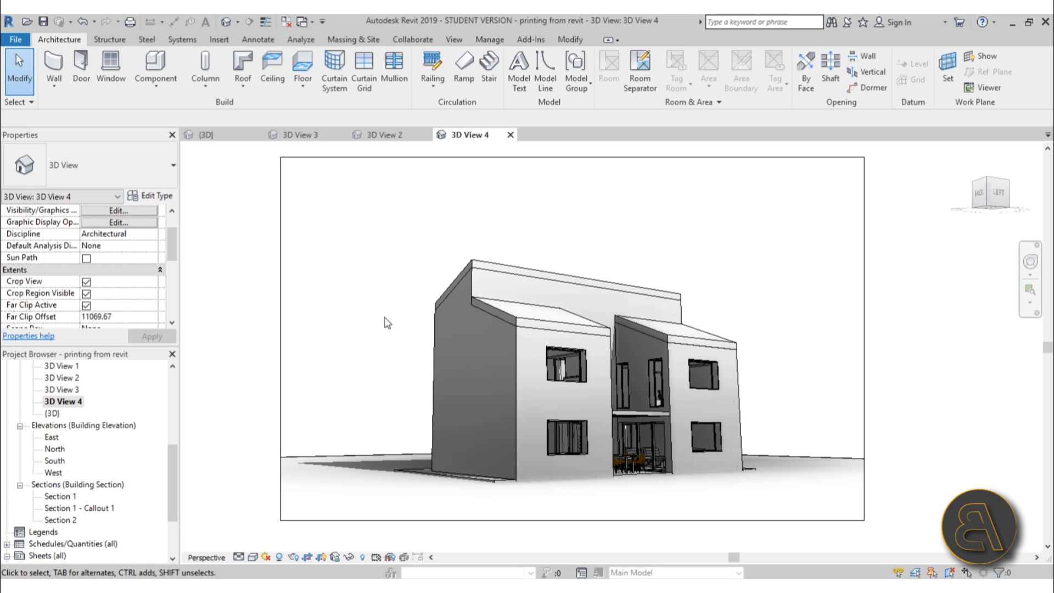
Step: Scroll the Project Browser to Sheets and open sheet A101 - Unnamed
click(175, 481)
drag(175, 481, 175, 512)
click(82, 487)
double_click(82, 487)
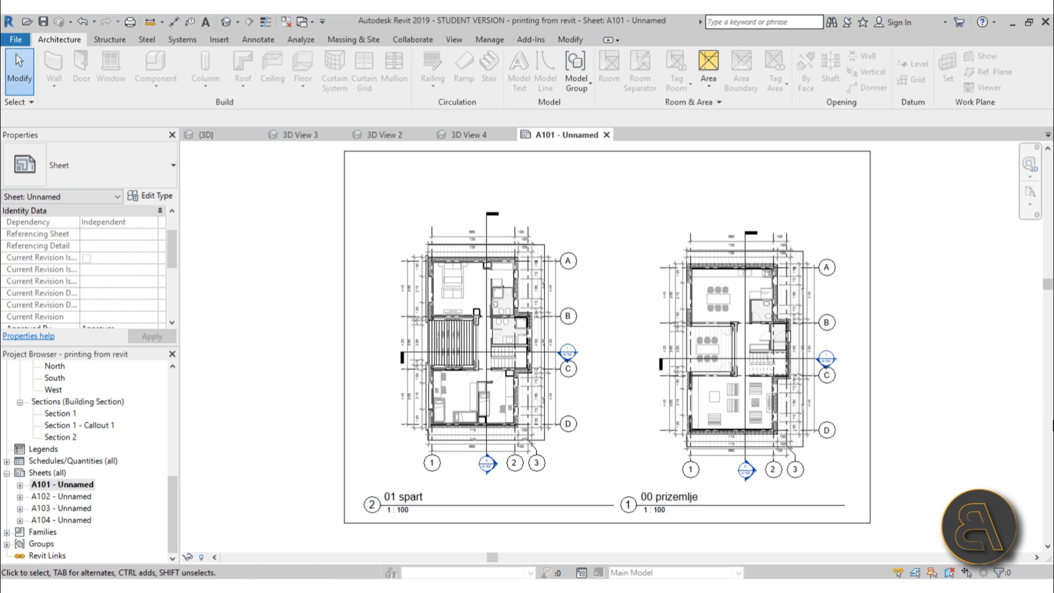
Step: Pan and zoom into A101's left floor plan, then scroll the Project Browser back up to Floor Plans
middle_drag(1015, 366, 977, 377)
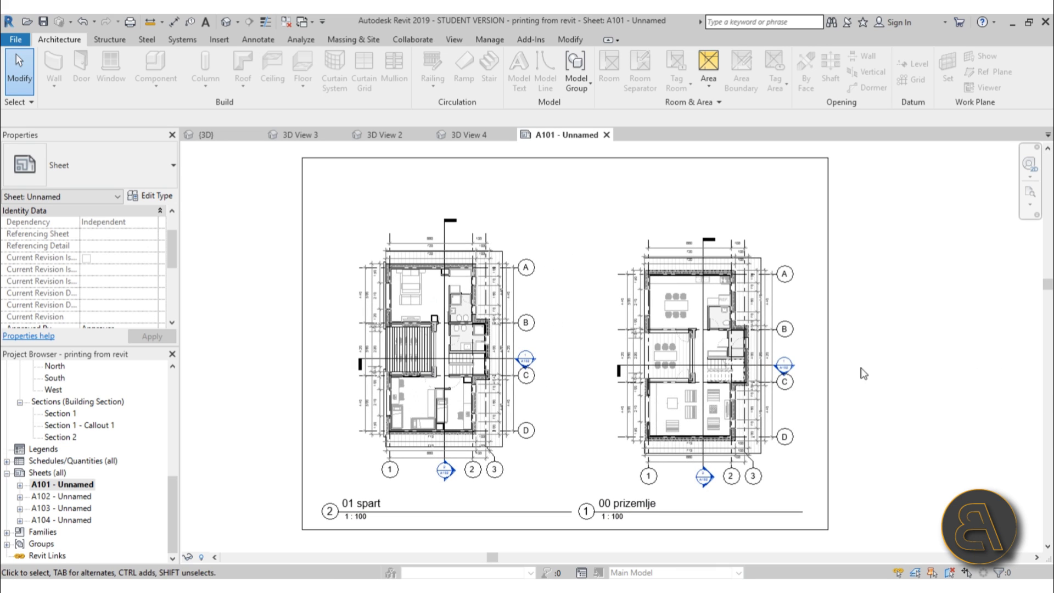
click(177, 497)
drag(177, 497, 176, 459)
scroll(388, 256, up, 4)
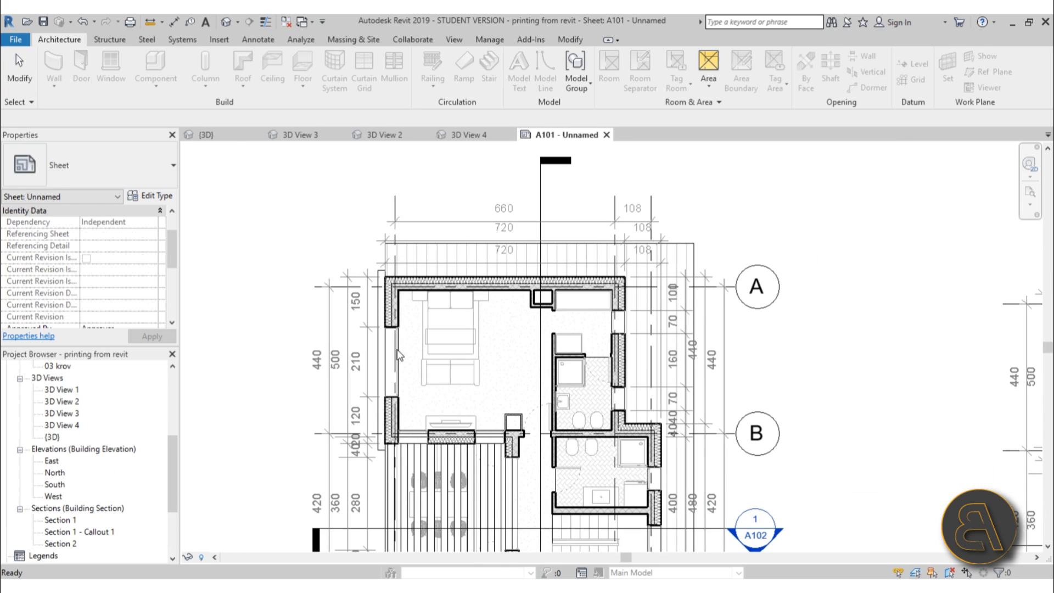
scroll(406, 276, up, 3)
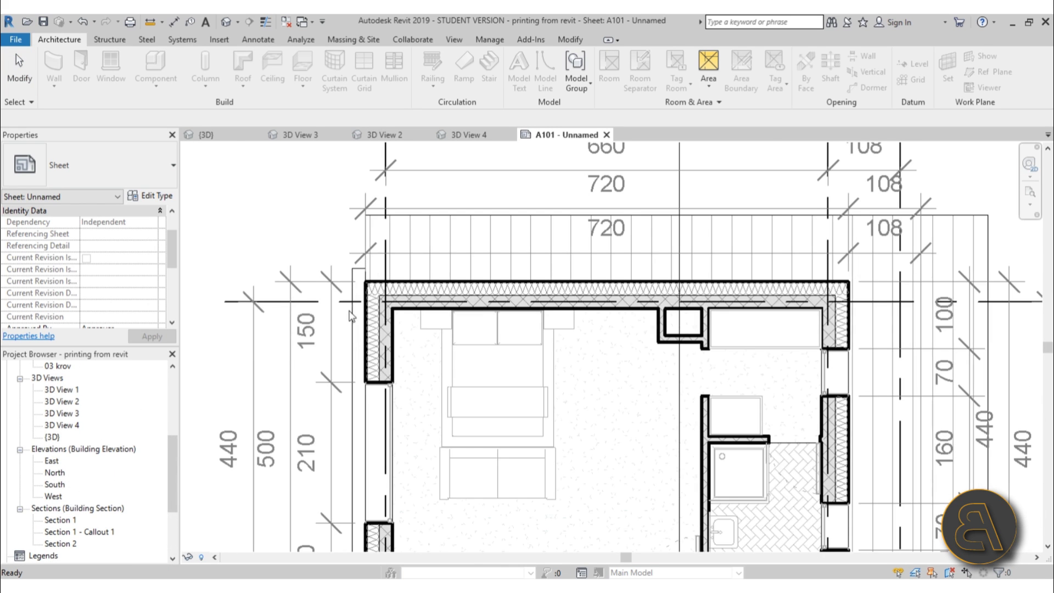
drag(176, 471, 176, 408)
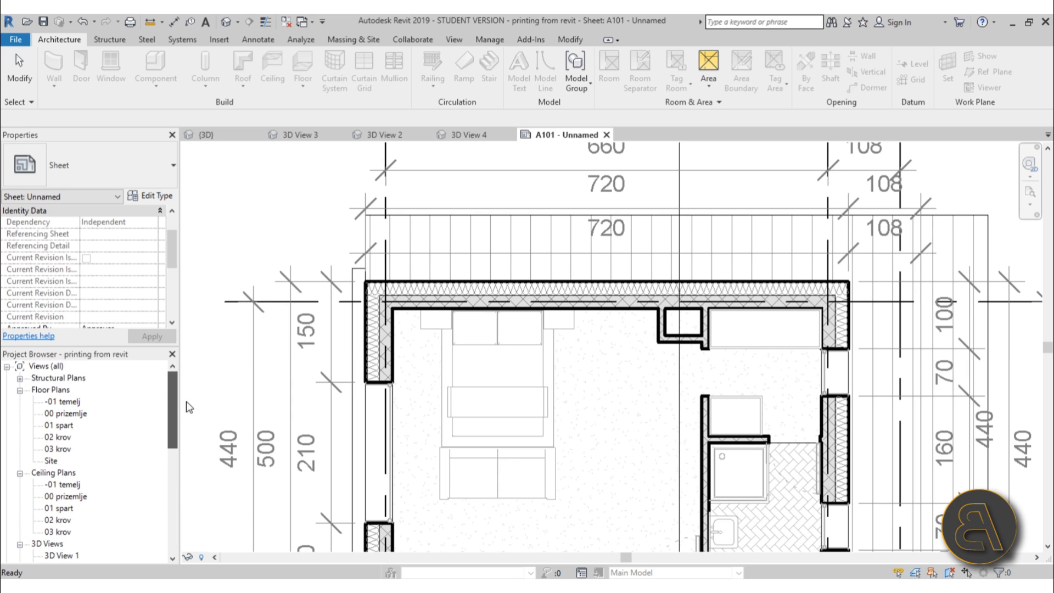
Step: Open the 00 prizemlje floor plan and pan it into view
double_click(77, 414)
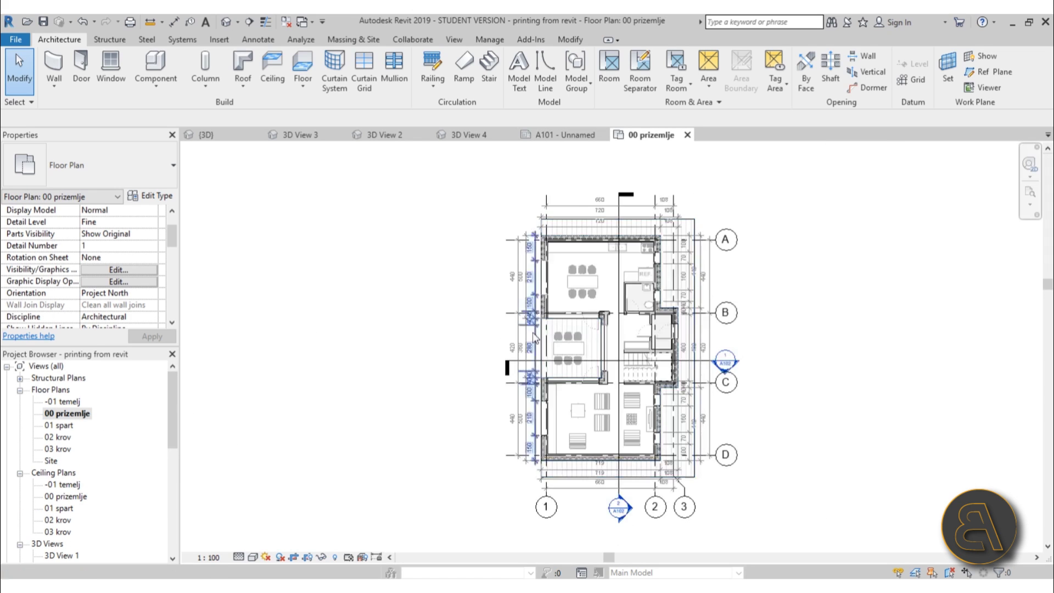
scroll(437, 301, up, 5)
middle_drag(437, 300, 439, 319)
scroll(459, 314, down, 4)
scroll(465, 332, up, 5)
scroll(465, 332, down, 2)
middle_drag(497, 347, 503, 373)
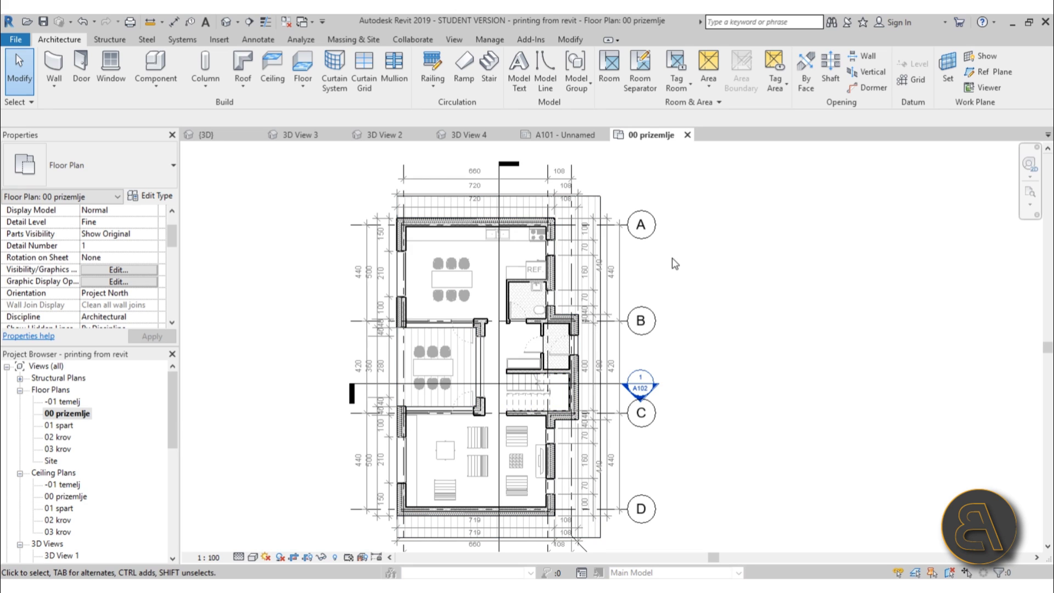
middle_drag(675, 268, 689, 286)
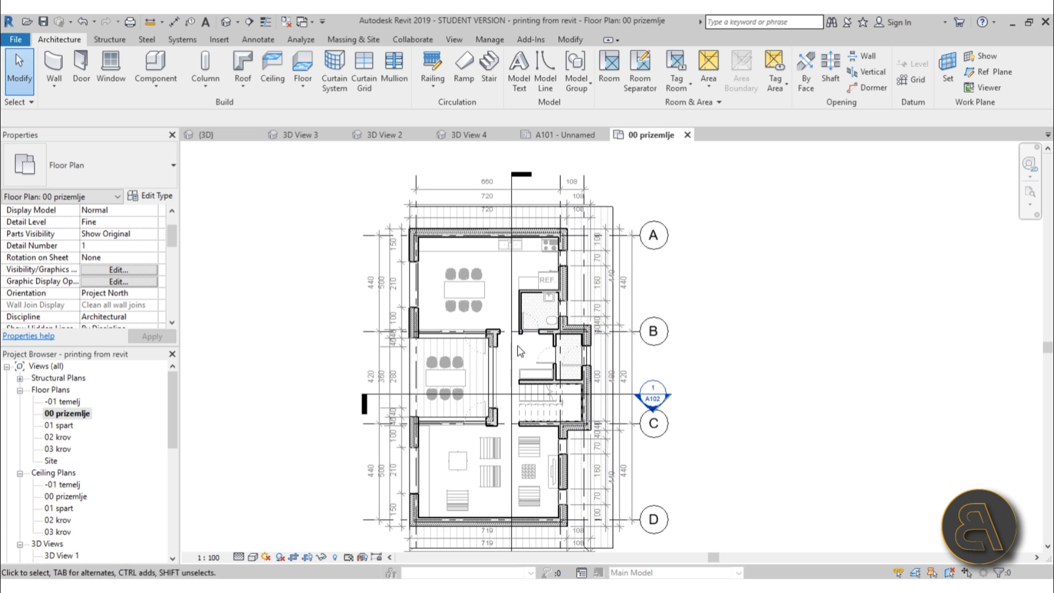
middle_drag(502, 333, 530, 302)
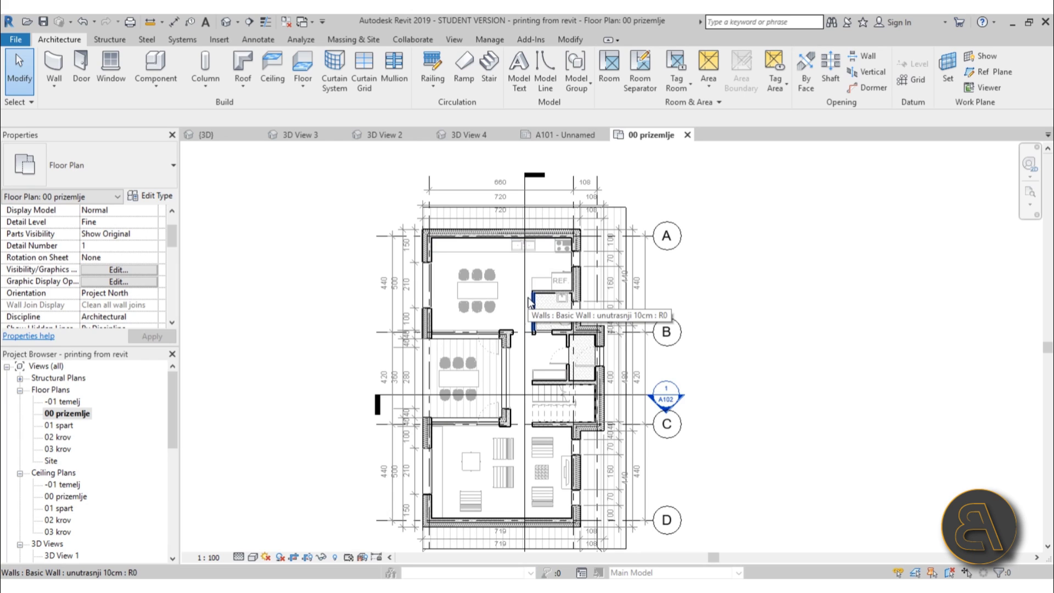
Step: Zoom the plan to sheet size and change its view scale to 1:50
click(1030, 204)
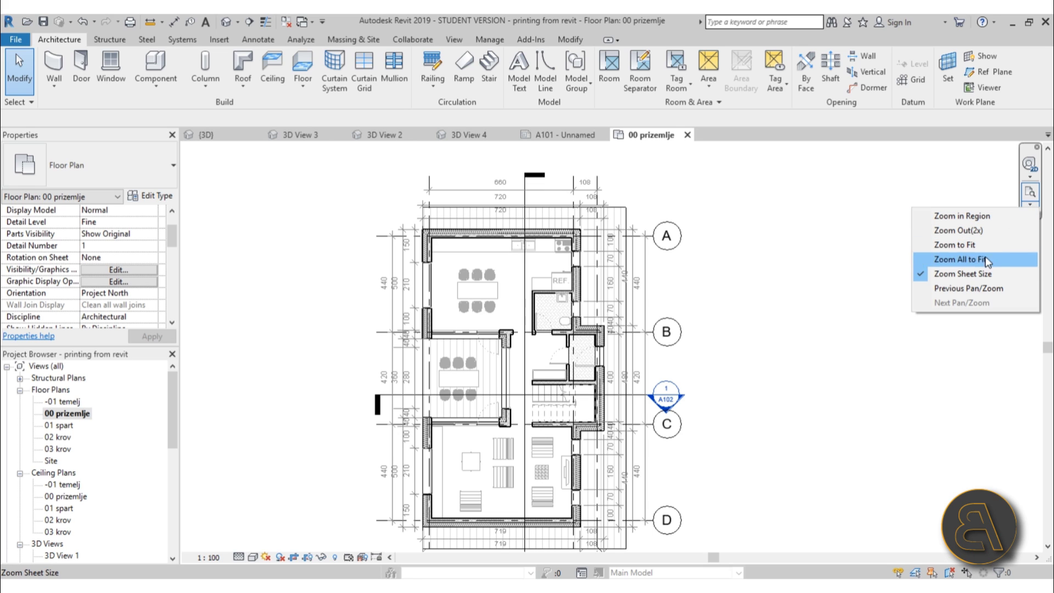
click(974, 274)
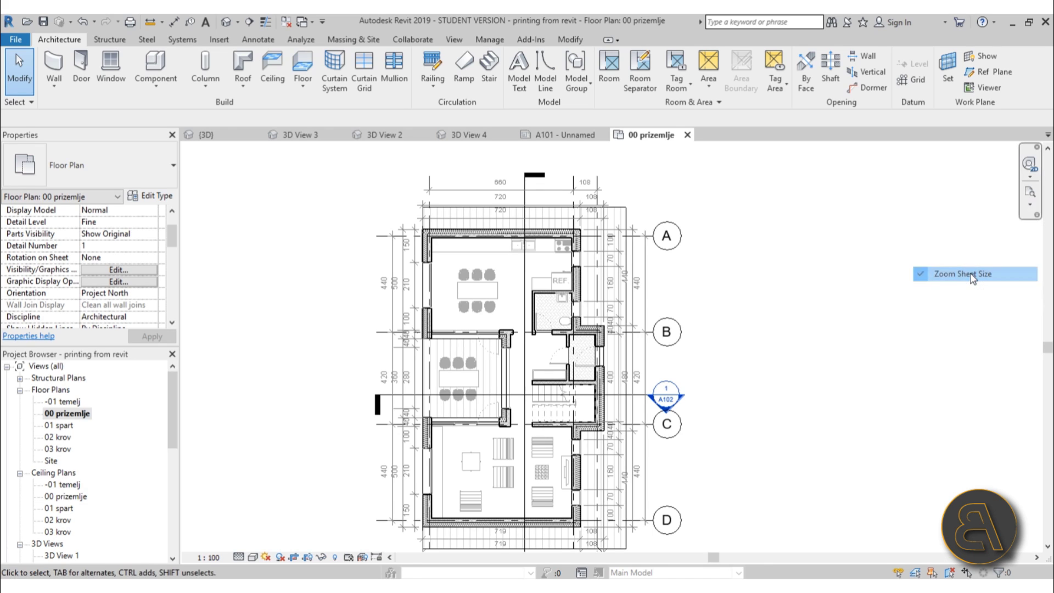
click(1030, 196)
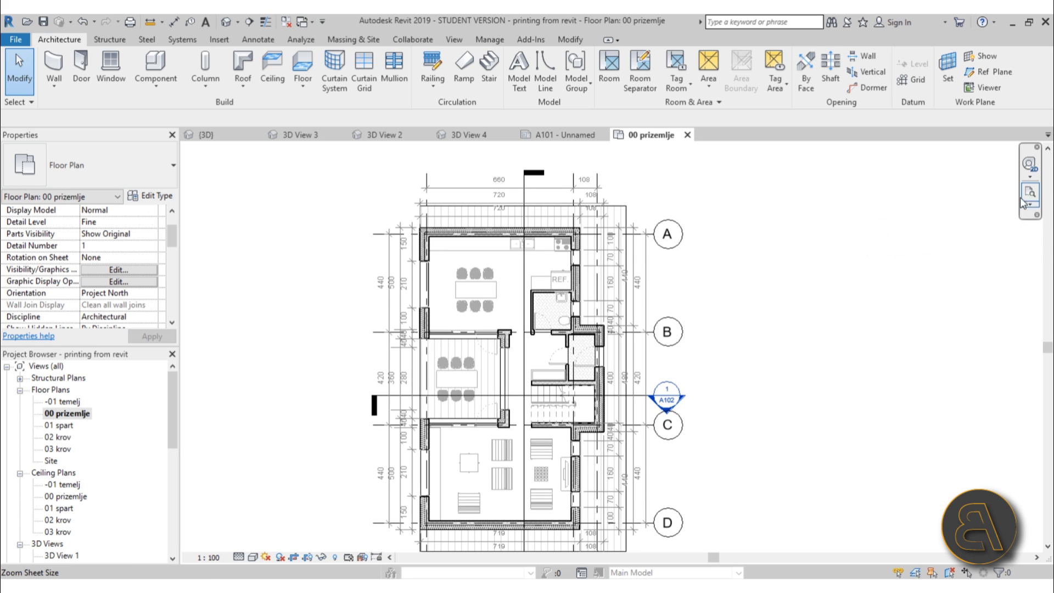
middle_drag(499, 340, 500, 329)
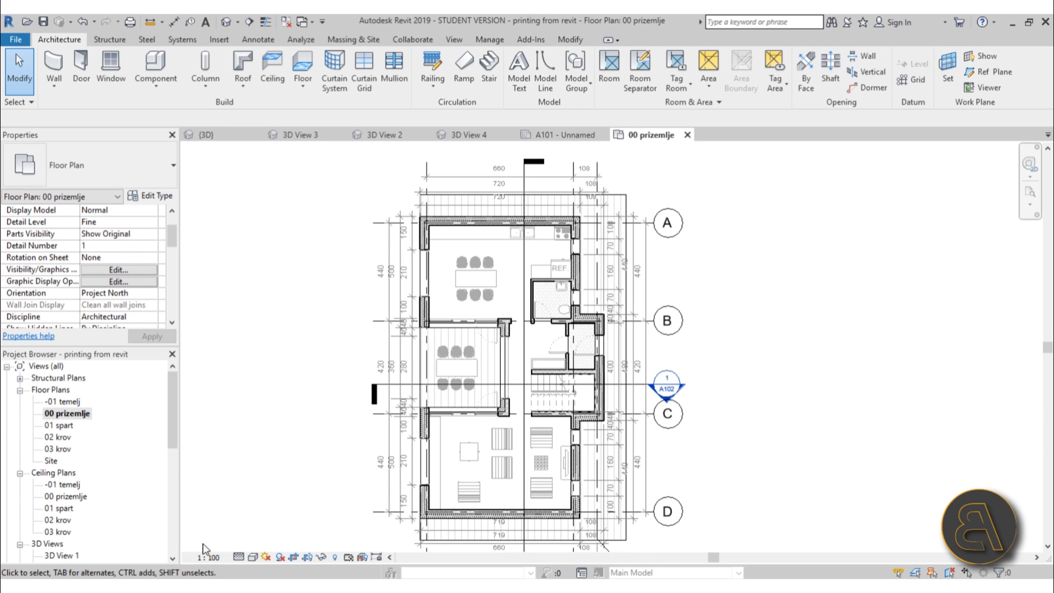
click(216, 557)
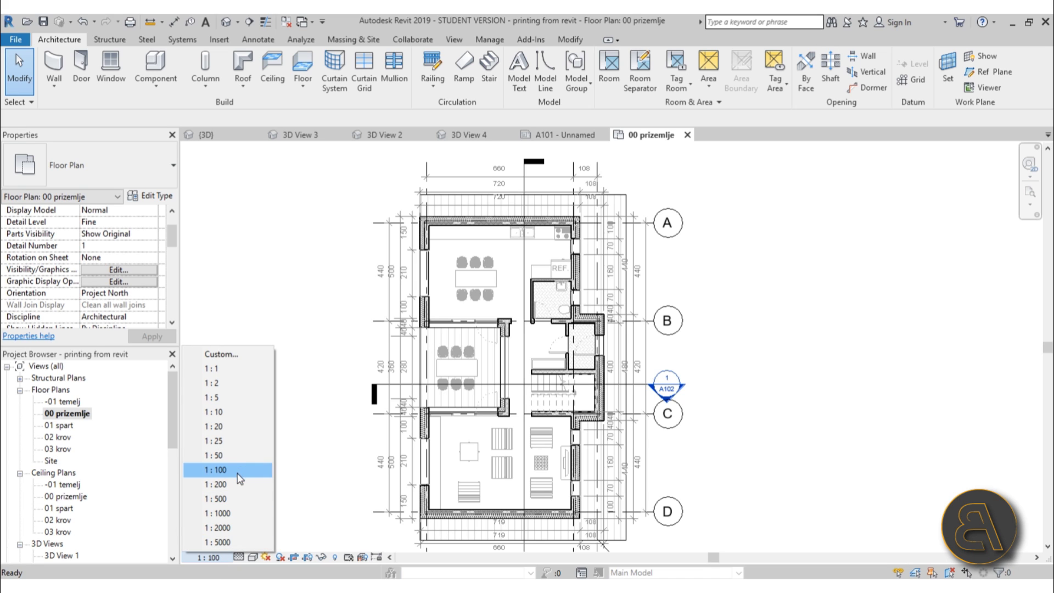
click(234, 457)
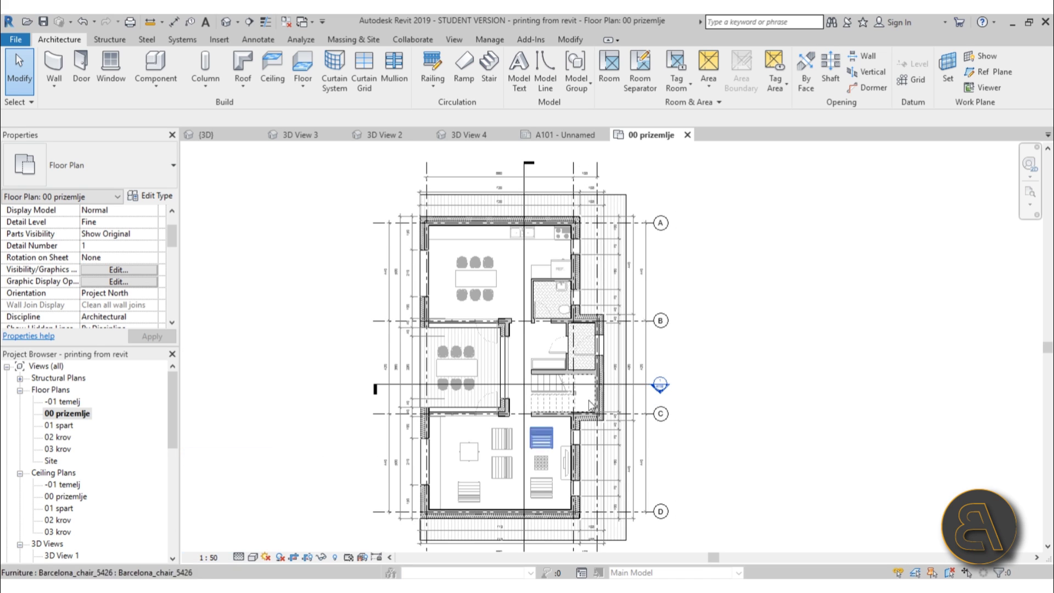
click(1031, 195)
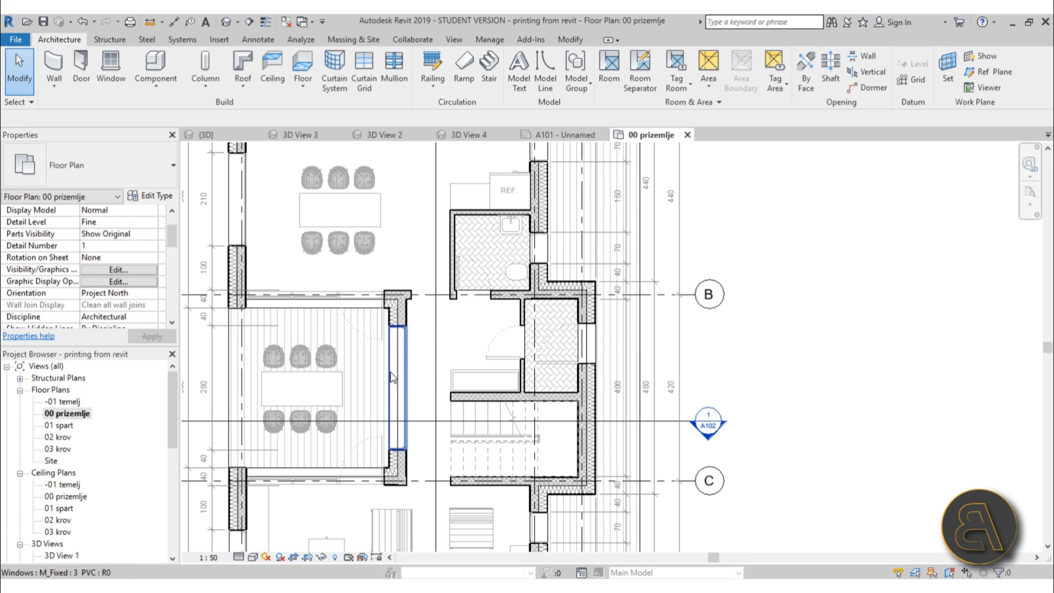
Step: Pan to grids A and C, then select and deselect an insulation batting line beside the wall
middle_drag(408, 411, 566, 406)
mouse_move(563, 204)
middle_down()
mouse_move(546, 313)
mouse_move(552, 376)
mouse_move(545, 297)
mouse_move(555, 294)
mouse_move(544, 282)
middle_up()
middle_drag(554, 324, 550, 288)
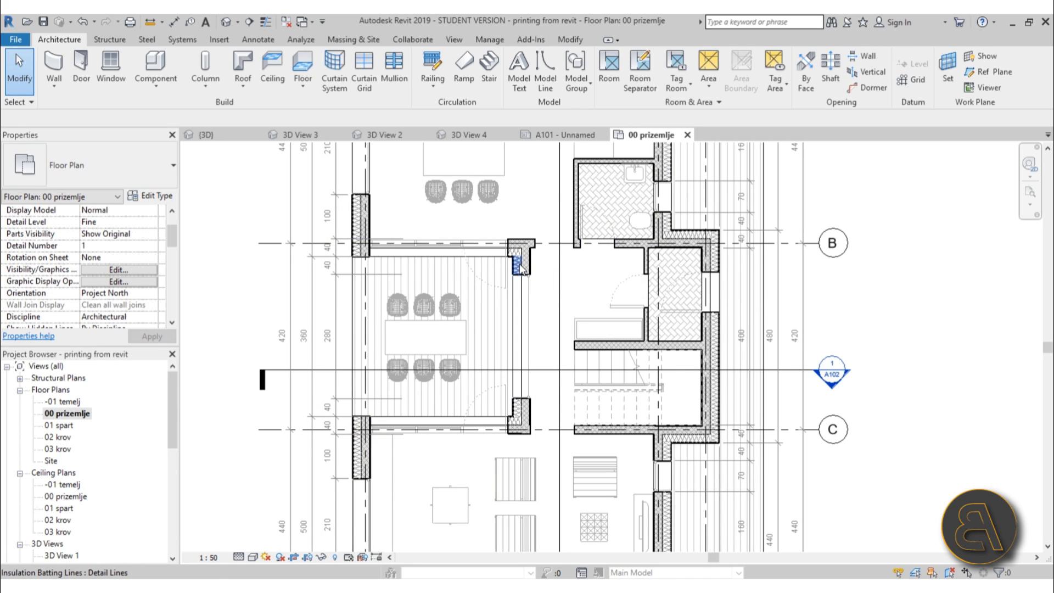
click(518, 268)
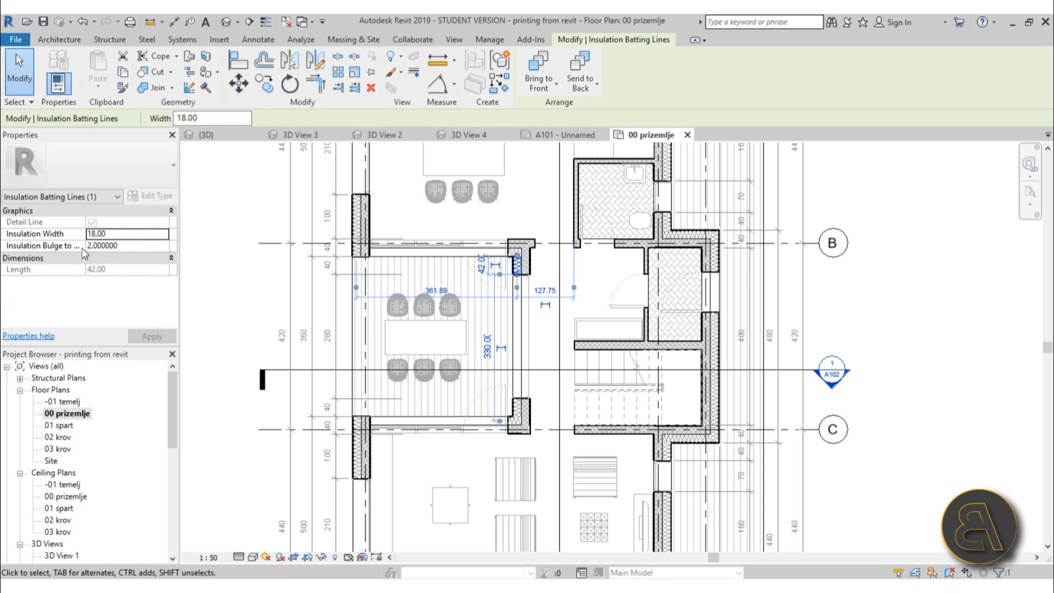
click(581, 272)
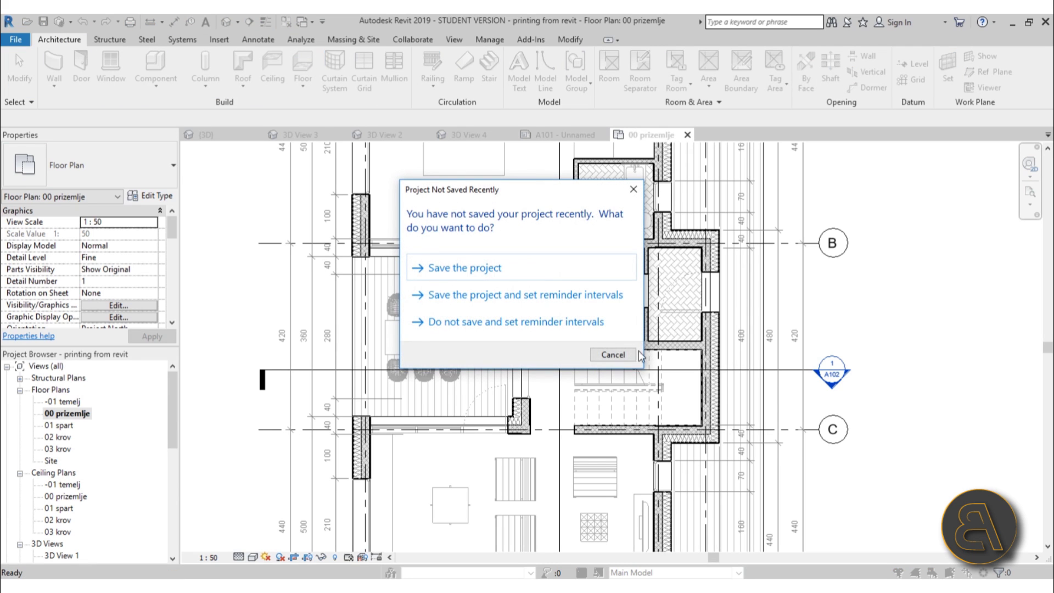
Step: Cancel the save reminder and turn off Thin Lines to show true wall lineweights
click(613, 354)
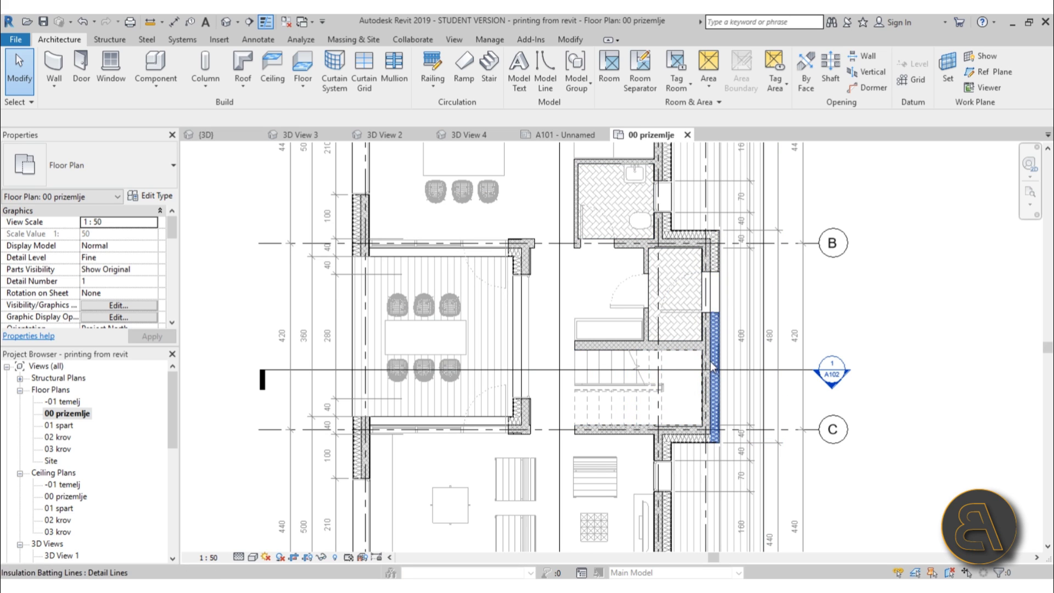
click(267, 23)
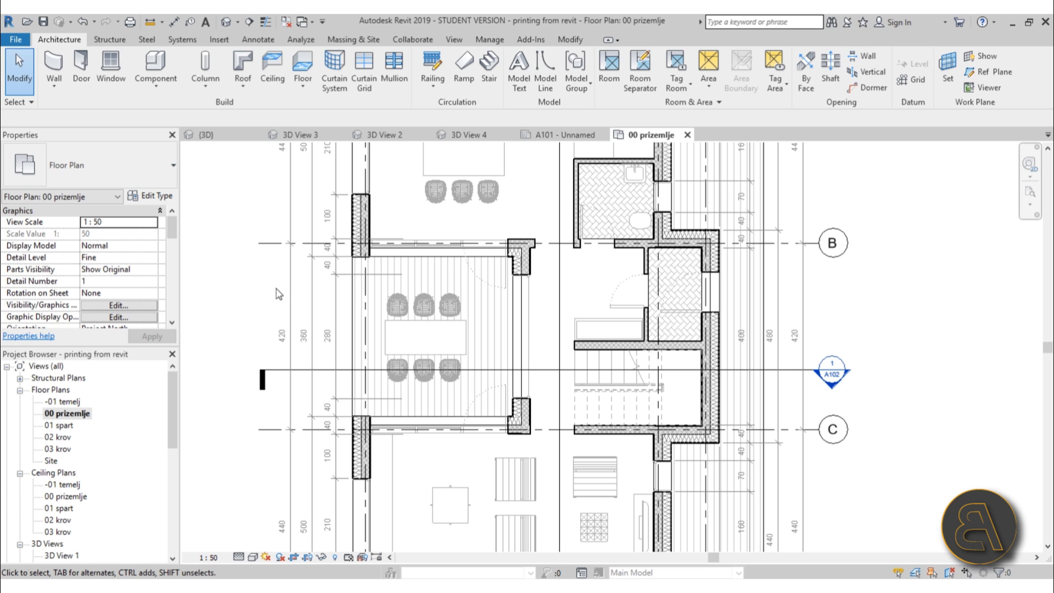
middle_drag(510, 341, 512, 334)
scroll(635, 227, down, 3)
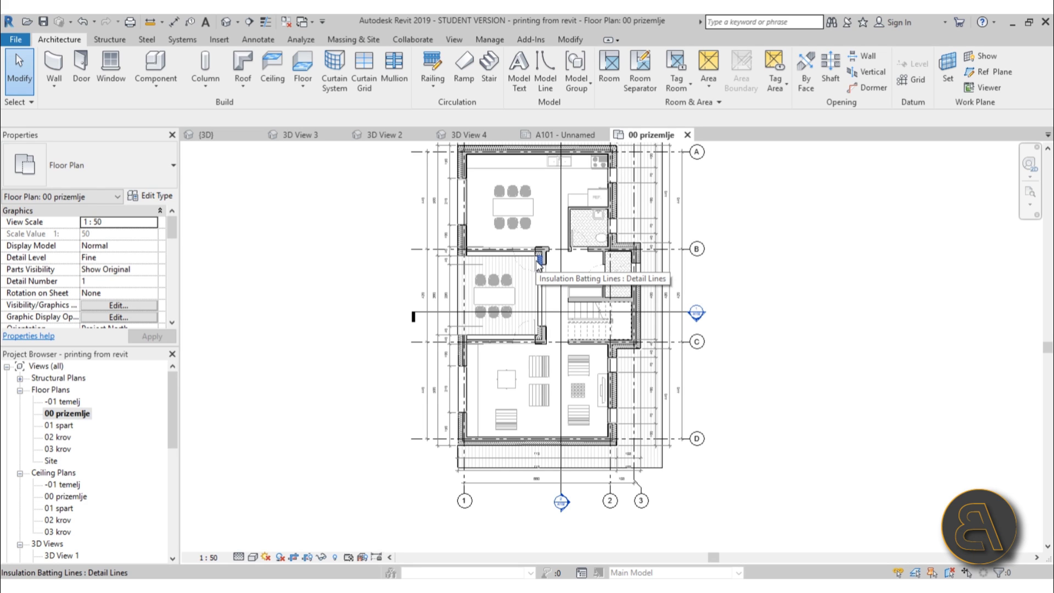
middle_drag(399, 238, 395, 280)
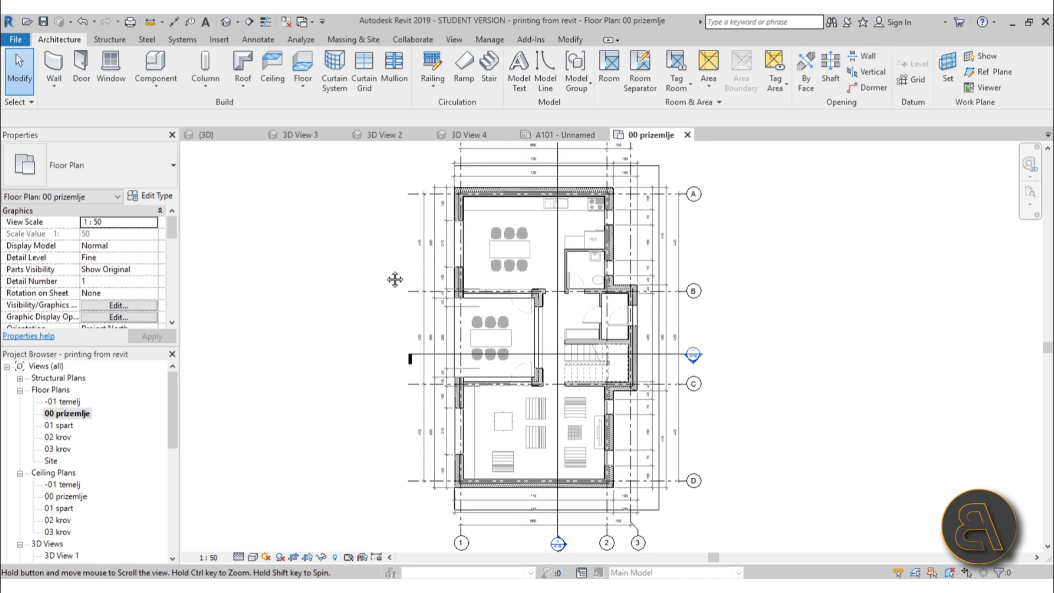
Step: Open Print with Ctrl+P, keep Adobe PDF as the printer, then cancel the dialog
click(23, 40)
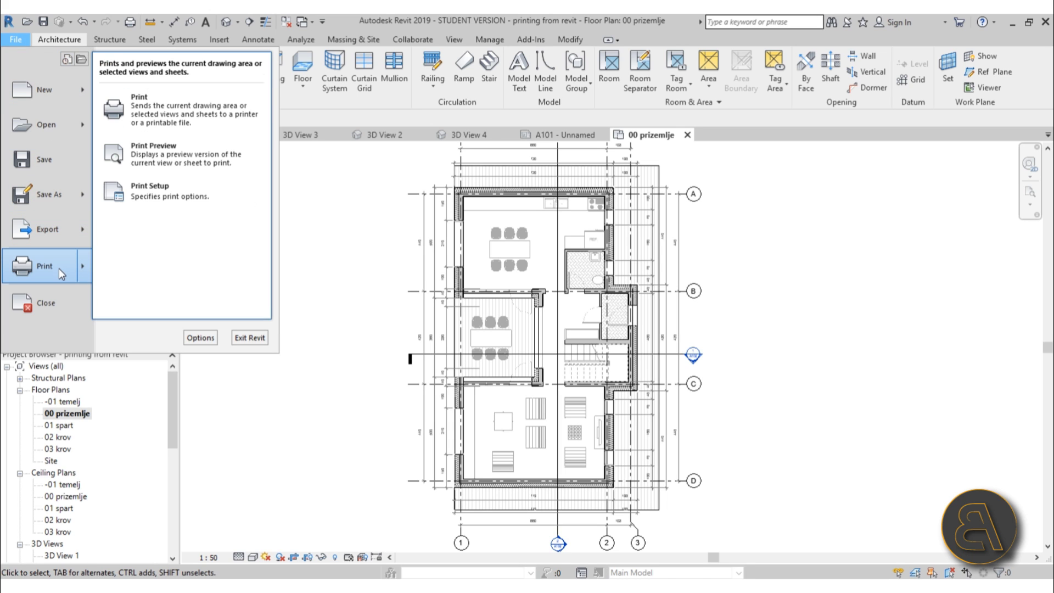
click(324, 281)
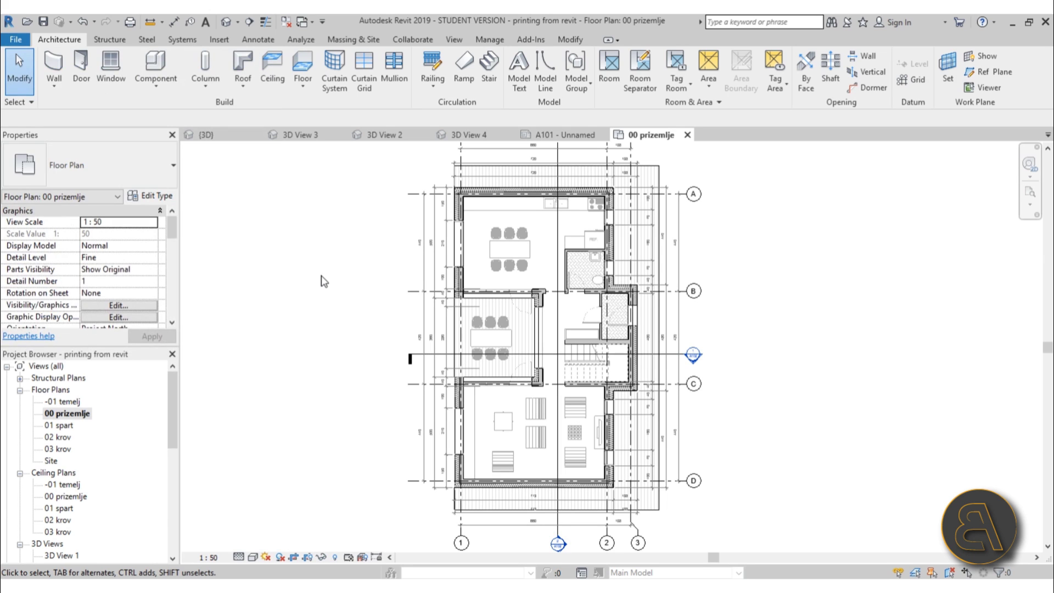
key(ctrl+p)
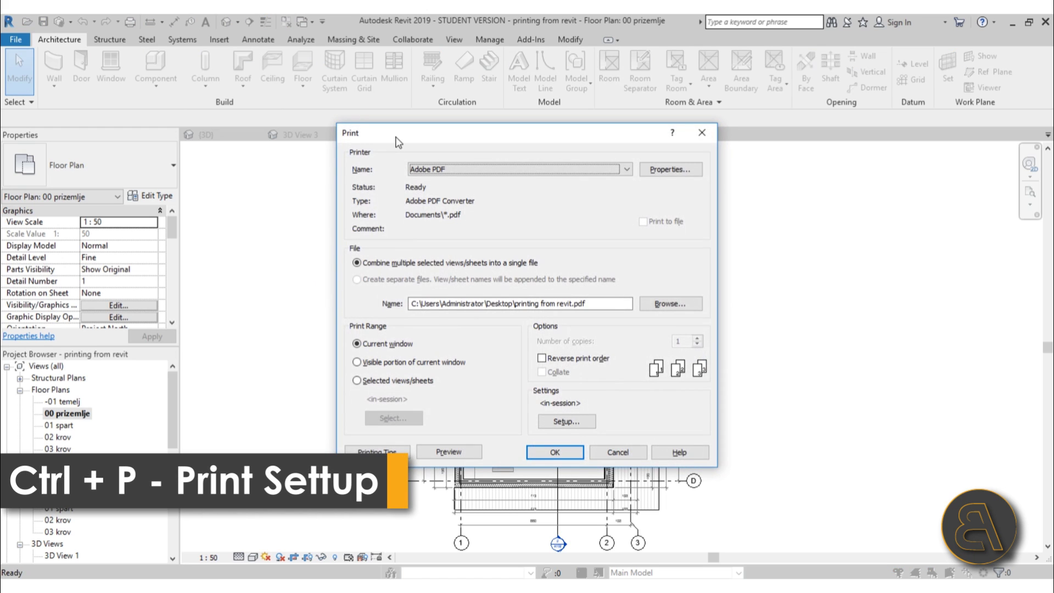
drag(397, 136, 405, 138)
click(442, 175)
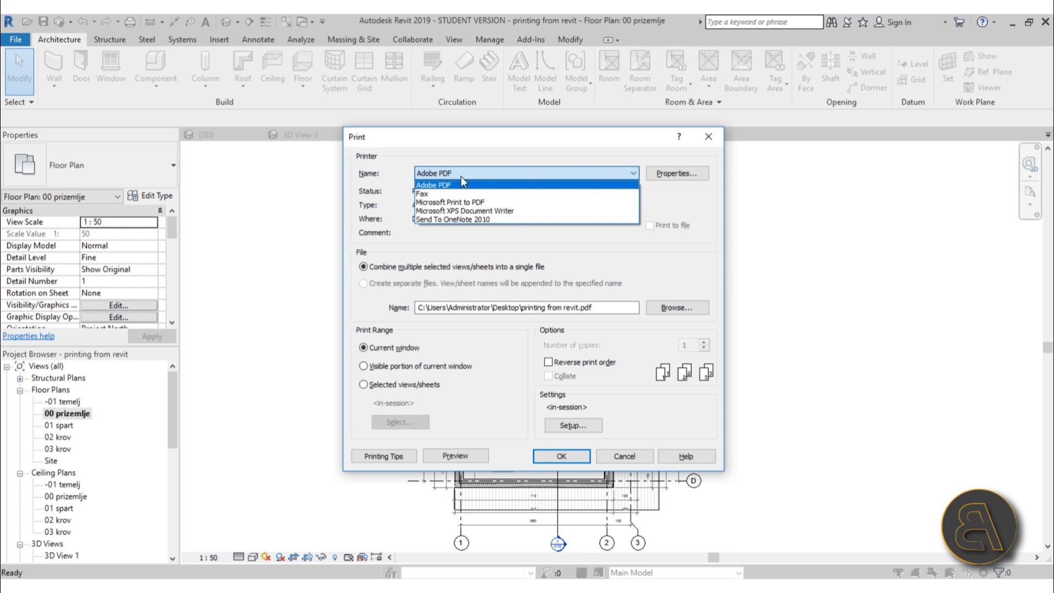
click(447, 176)
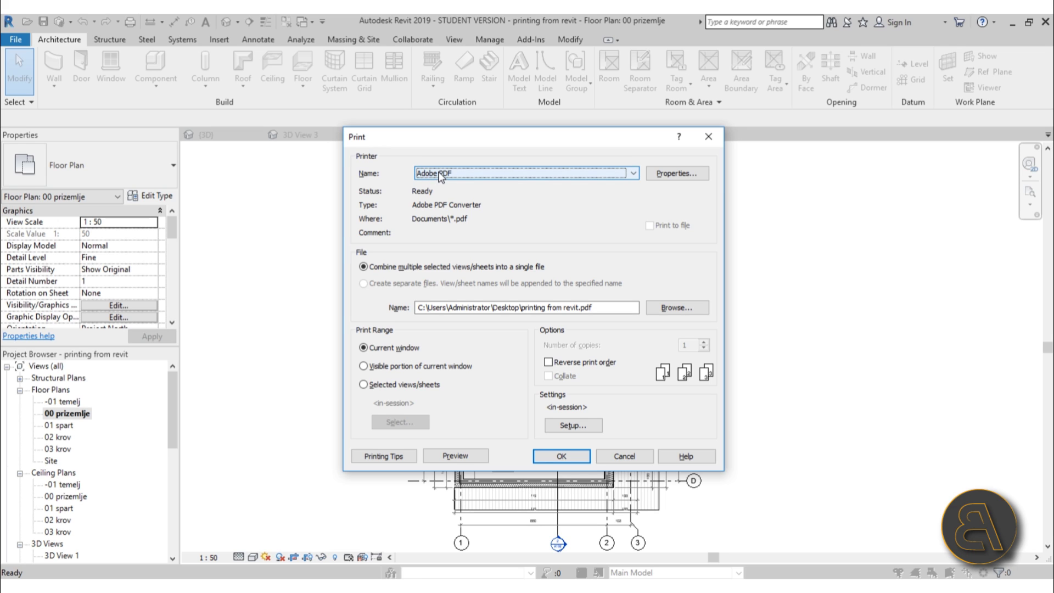
click(439, 174)
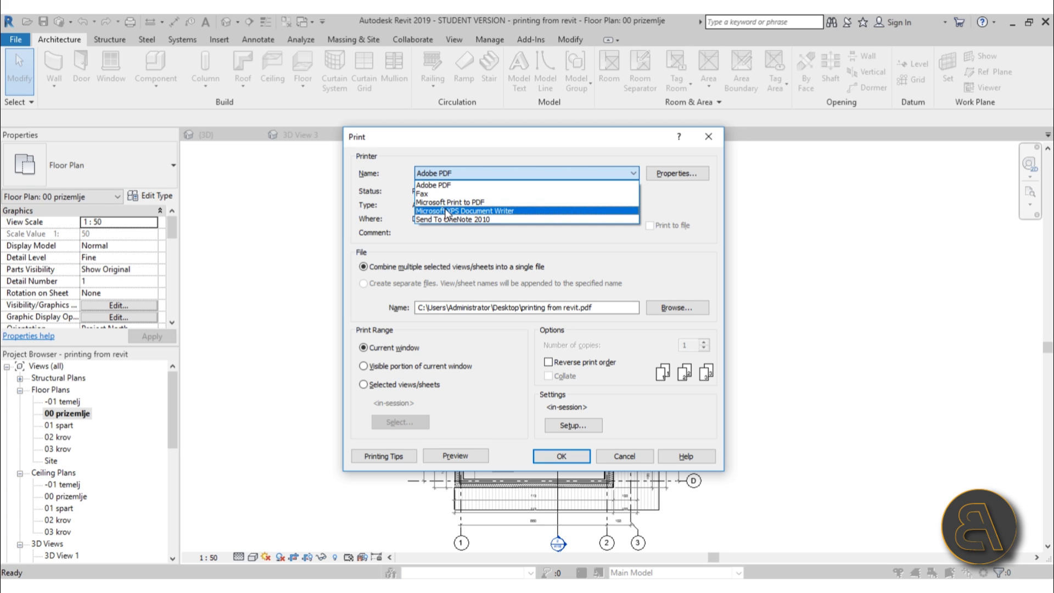
click(491, 162)
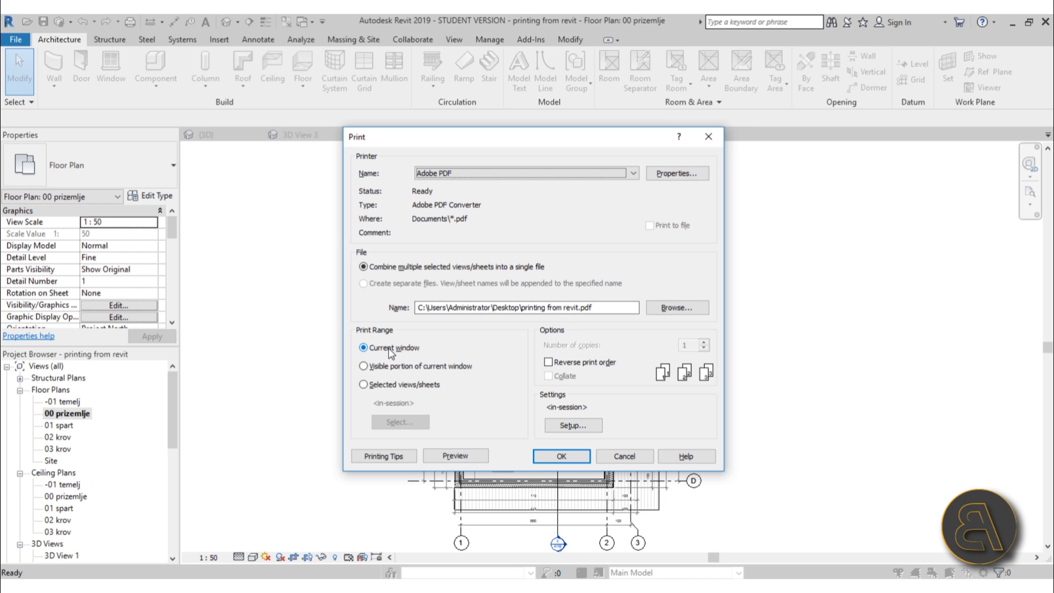
drag(490, 142, 707, 141)
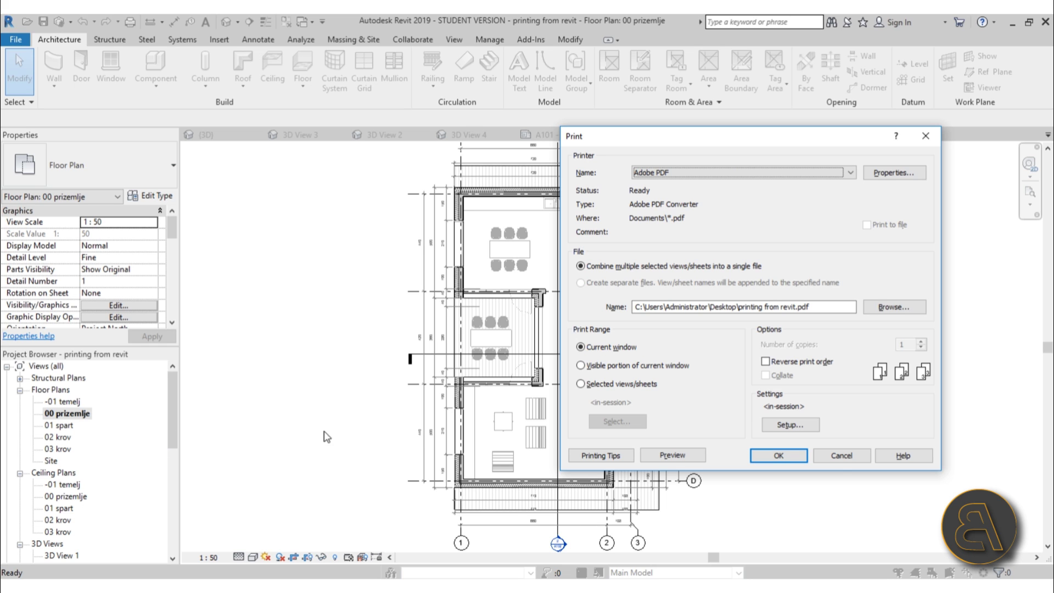
click(842, 455)
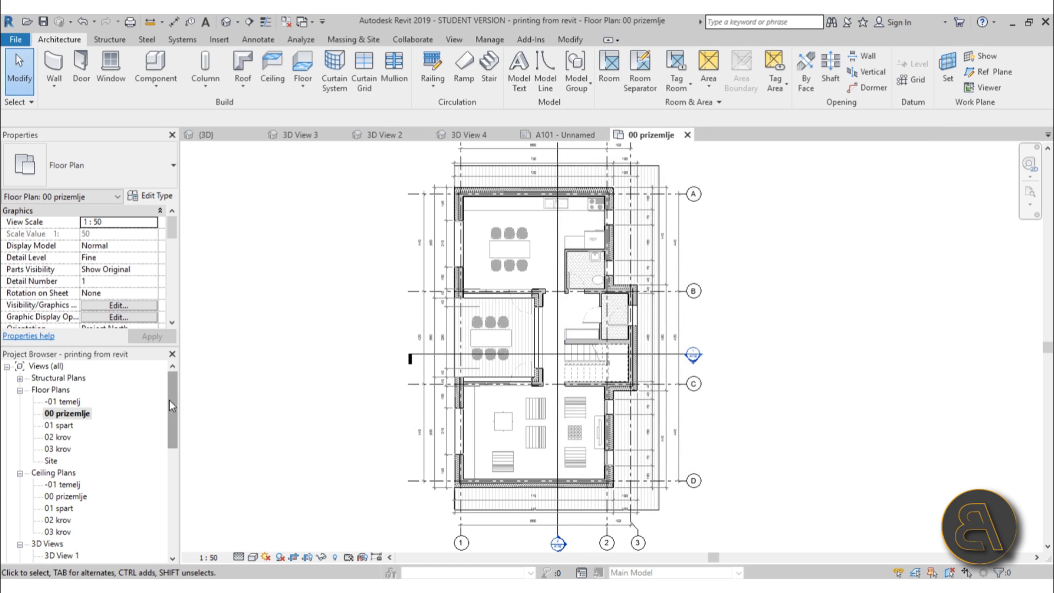
Step: Open sheet A101 and set the 00 prizemlje viewport's scale to 1 : 100
drag(169, 400, 31, 481)
double_click(55, 484)
scroll(483, 309, down, 5)
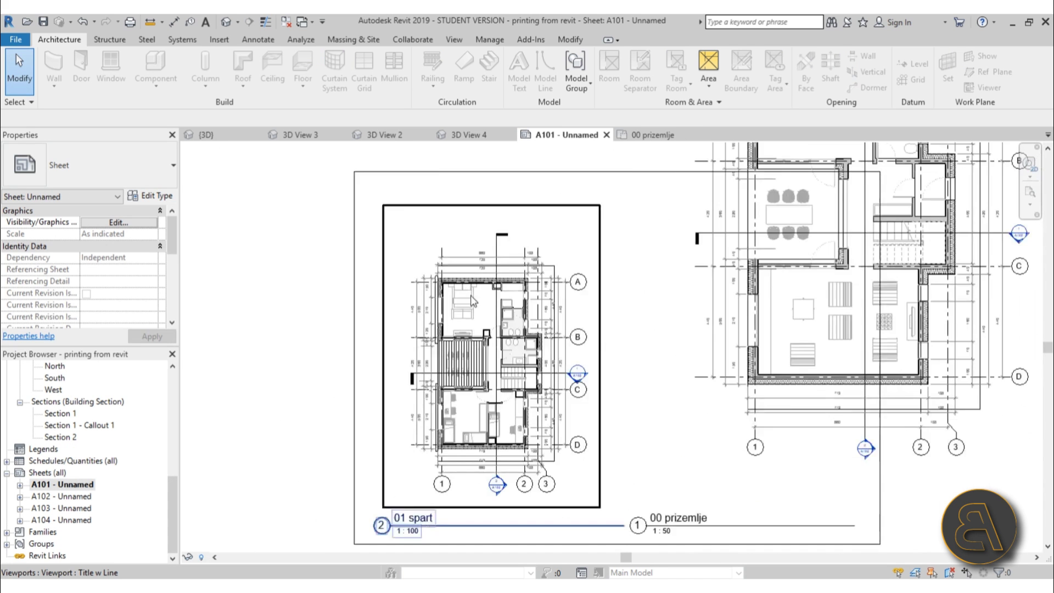
scroll(483, 309, down, 3)
drag(654, 308, 644, 330)
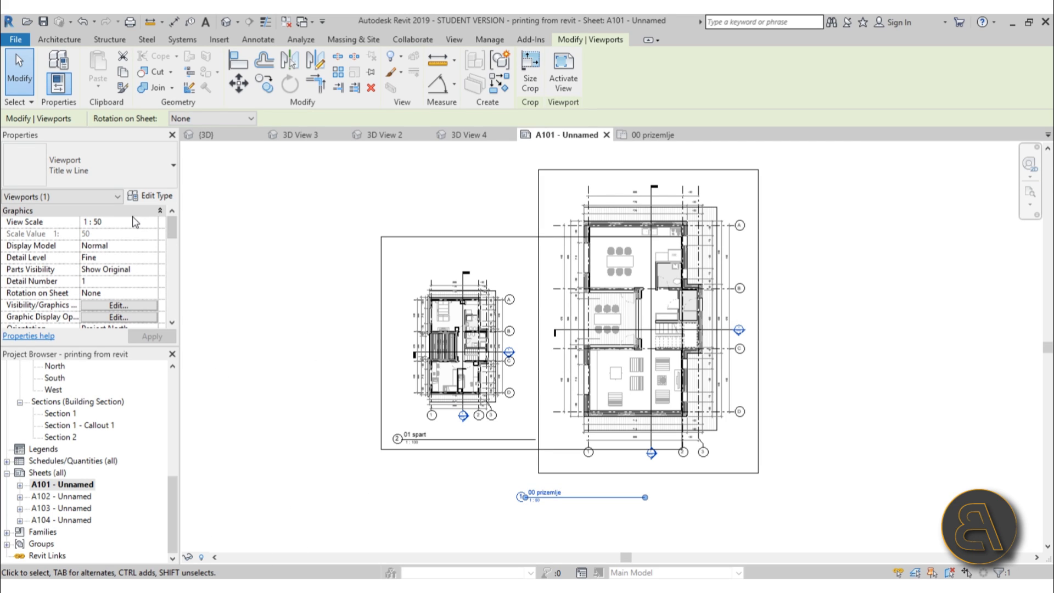
click(152, 223)
click(152, 222)
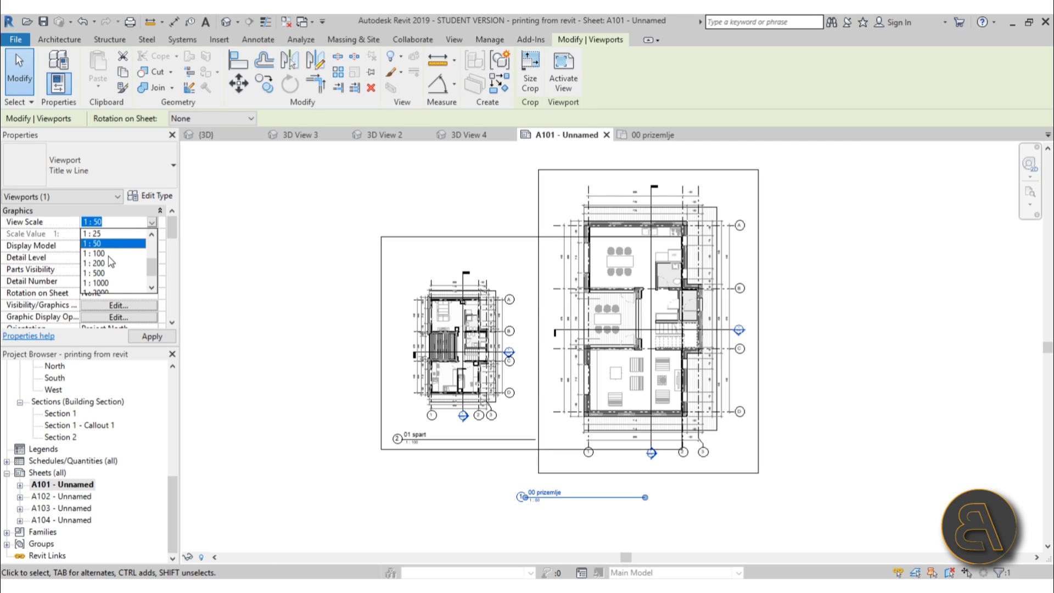
click(94, 253)
Step: Move the rescaled 00 prizemlje viewport beside 01 spart on the sheet
click(785, 356)
drag(590, 384, 585, 353)
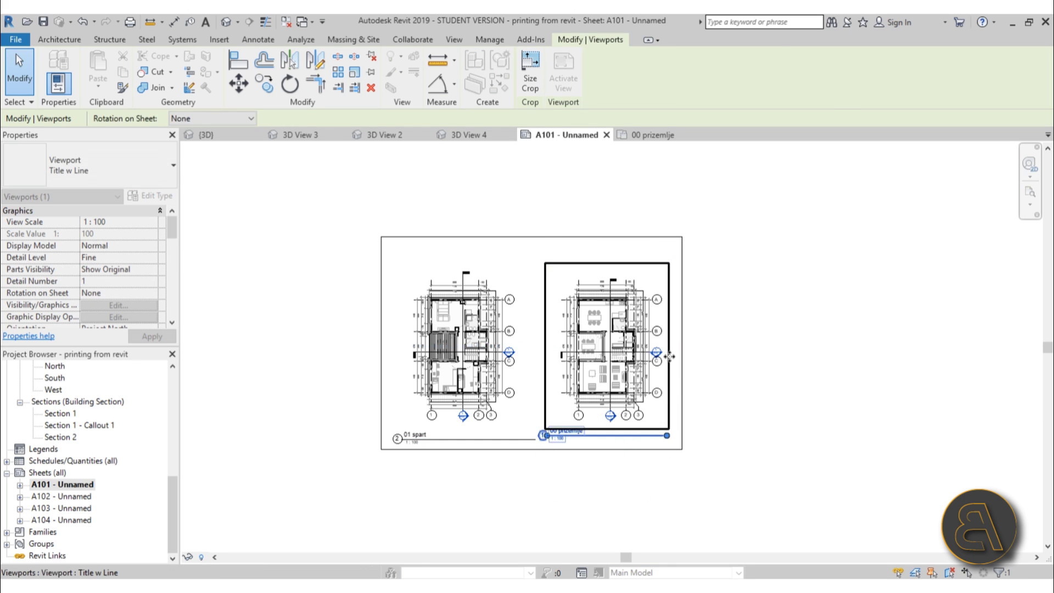
scroll(716, 364, up, 2)
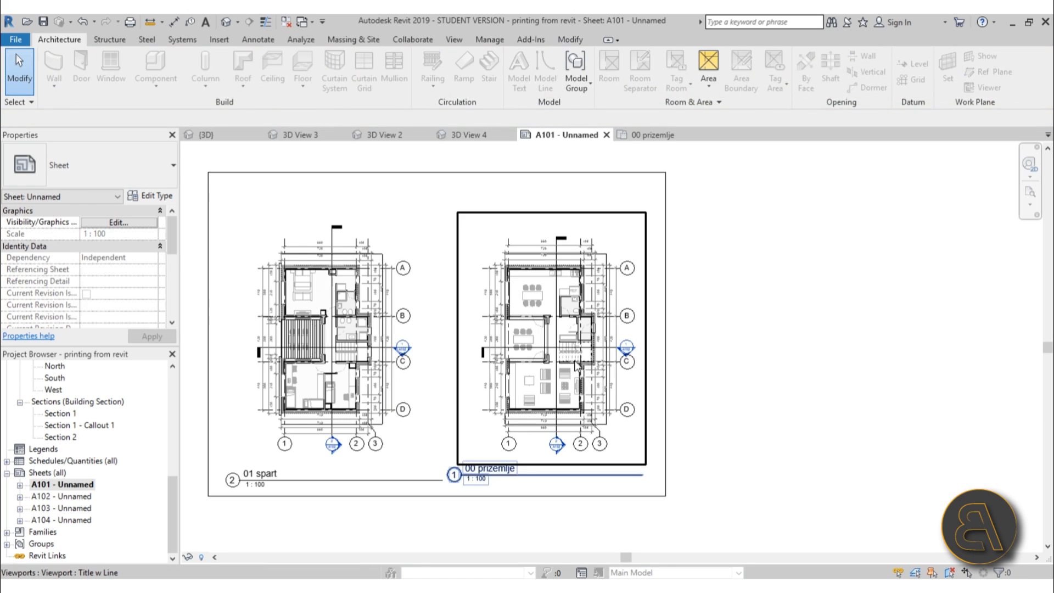
click(854, 371)
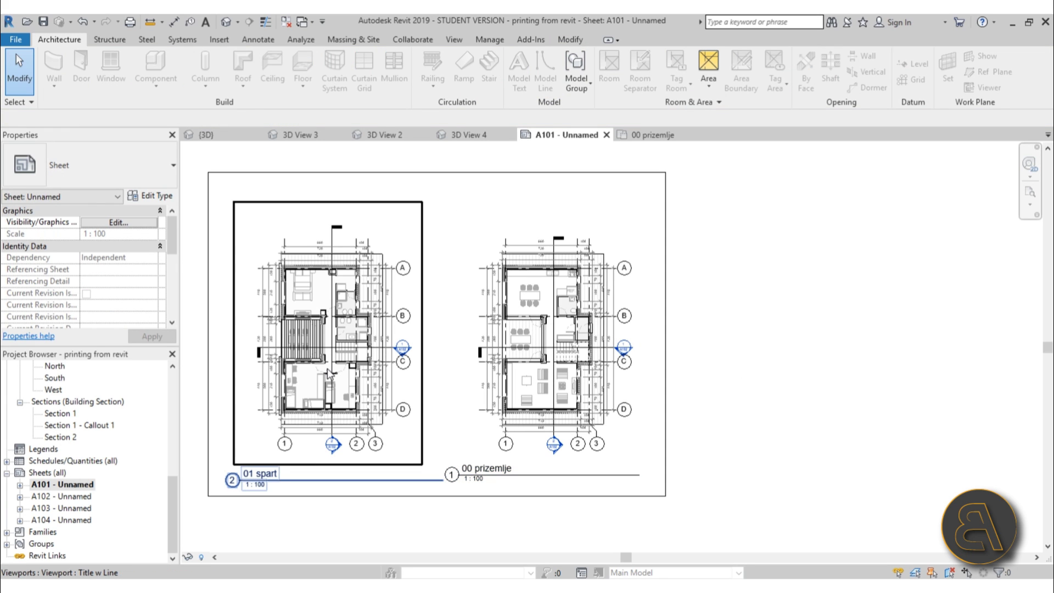
middle_drag(328, 375, 371, 379)
scroll(406, 340, up, 1)
scroll(406, 338, down, 2)
Step: Activate the 01 spart viewport to check its section line and grid dimensions, then deactivate it
double_click(406, 337)
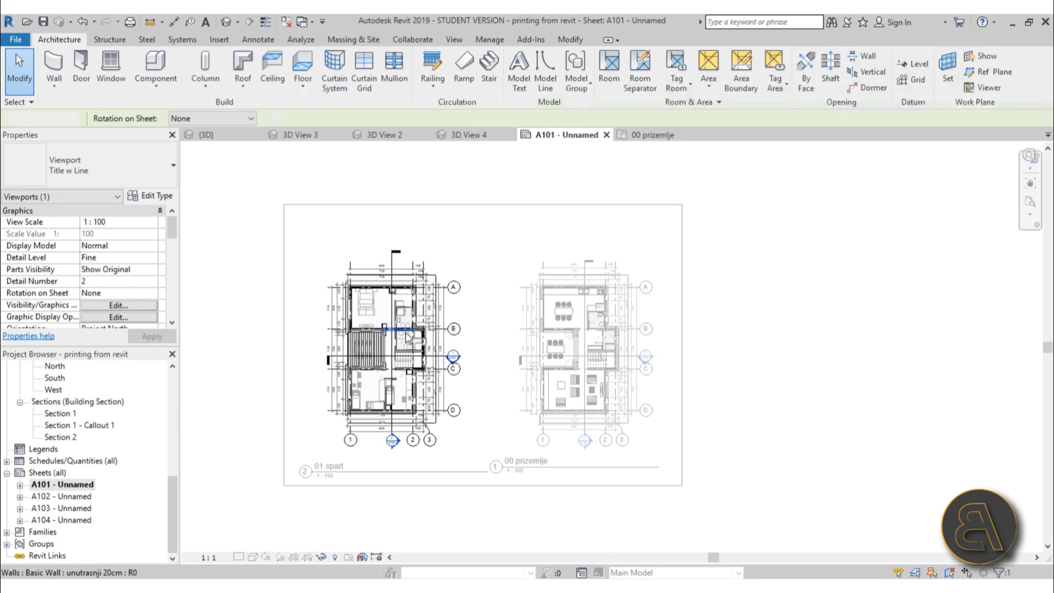
click(391, 262)
scroll(391, 262, up, 2)
scroll(392, 264, up, 1)
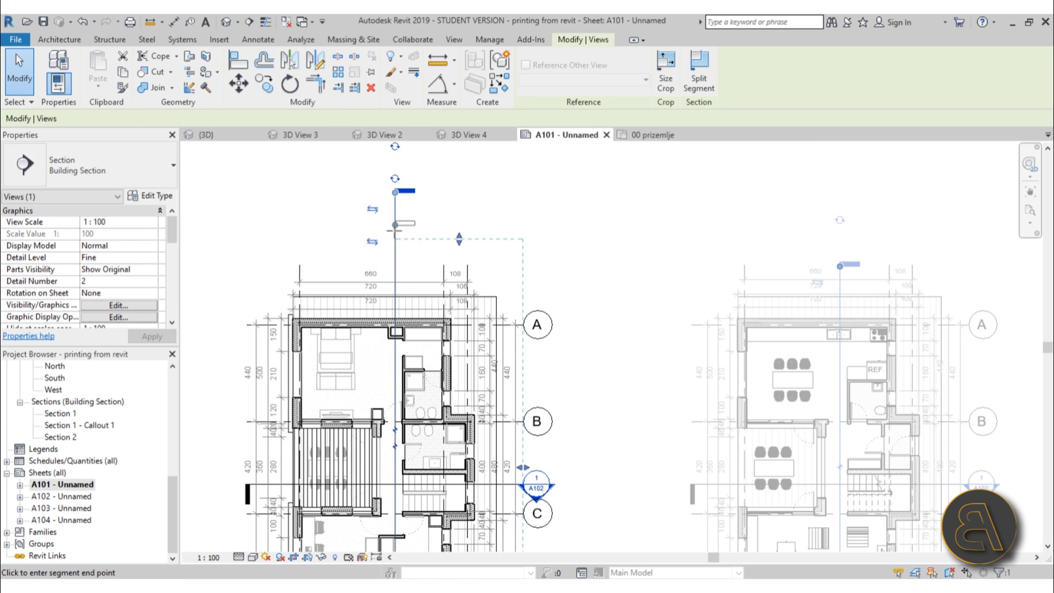
click(516, 341)
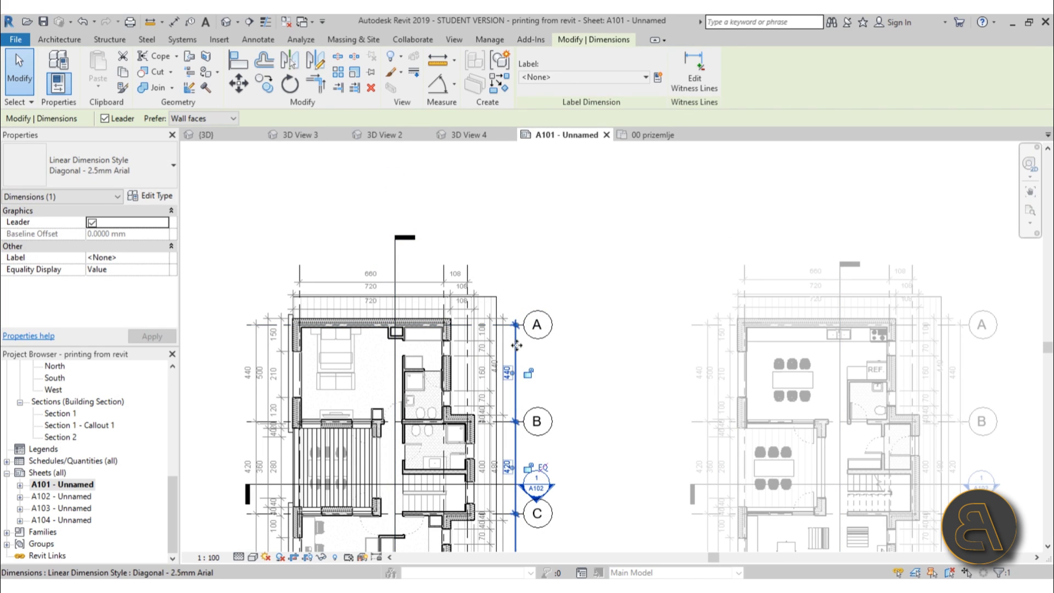
click(593, 369)
scroll(486, 292, down, 3)
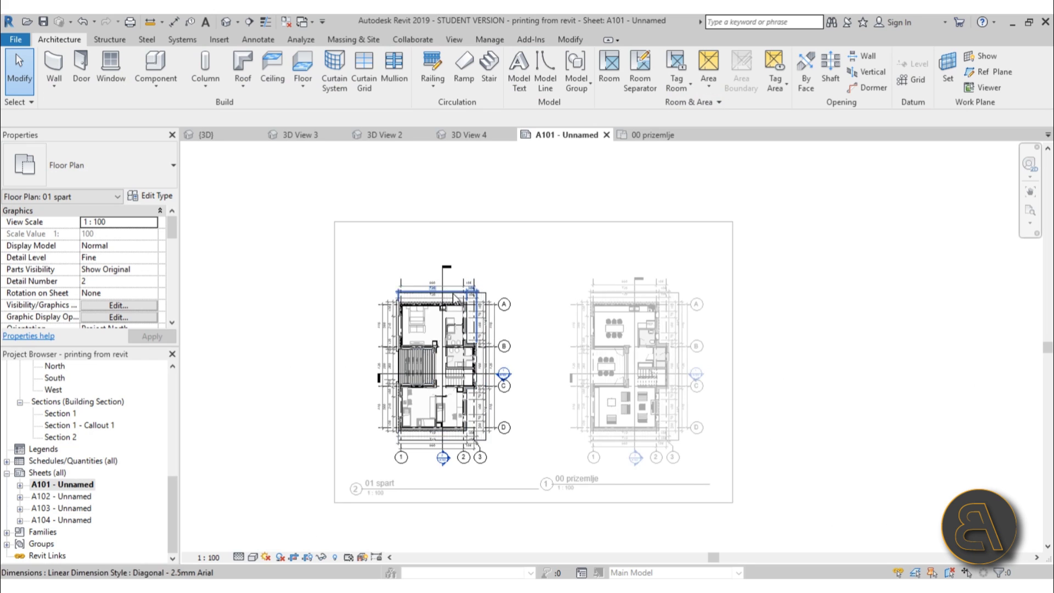
middle_drag(451, 298, 435, 318)
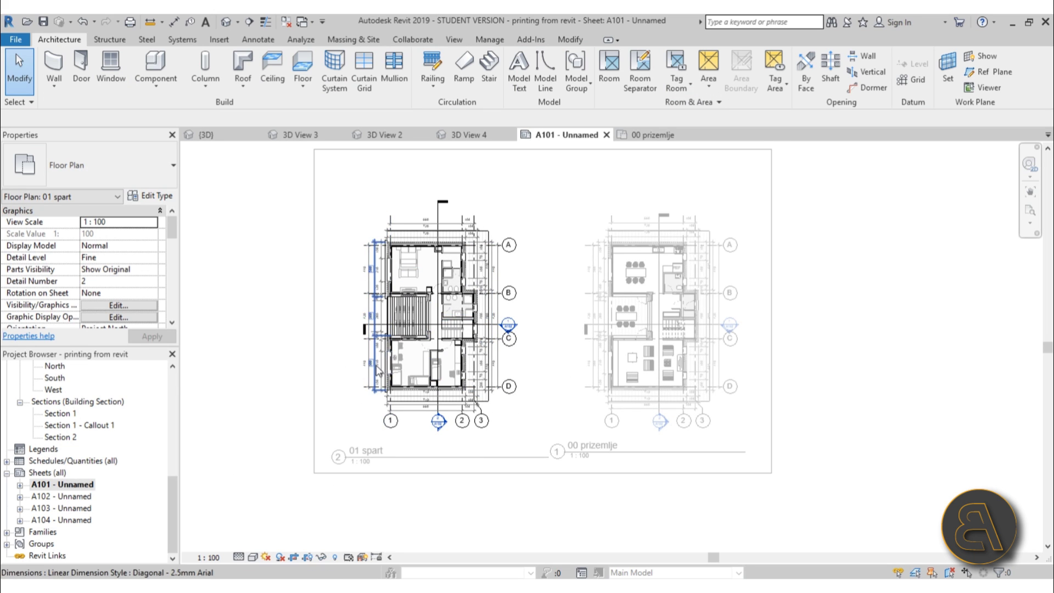
double_click(291, 360)
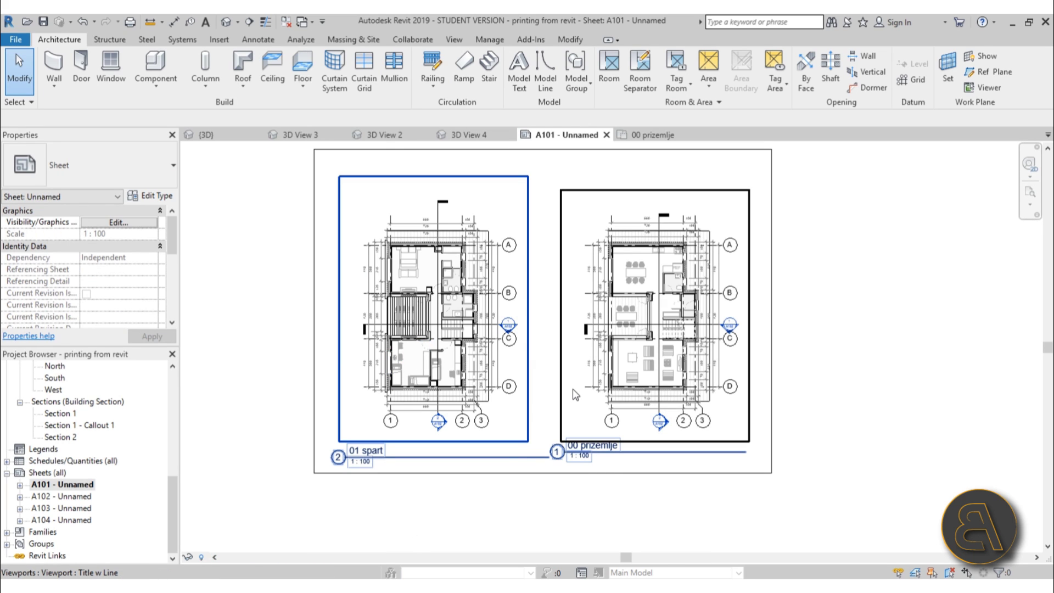
click(538, 399)
Step: Bring up the Print dialog for sheet A101 with Ctrl+P
middle_drag(605, 499, 568, 497)
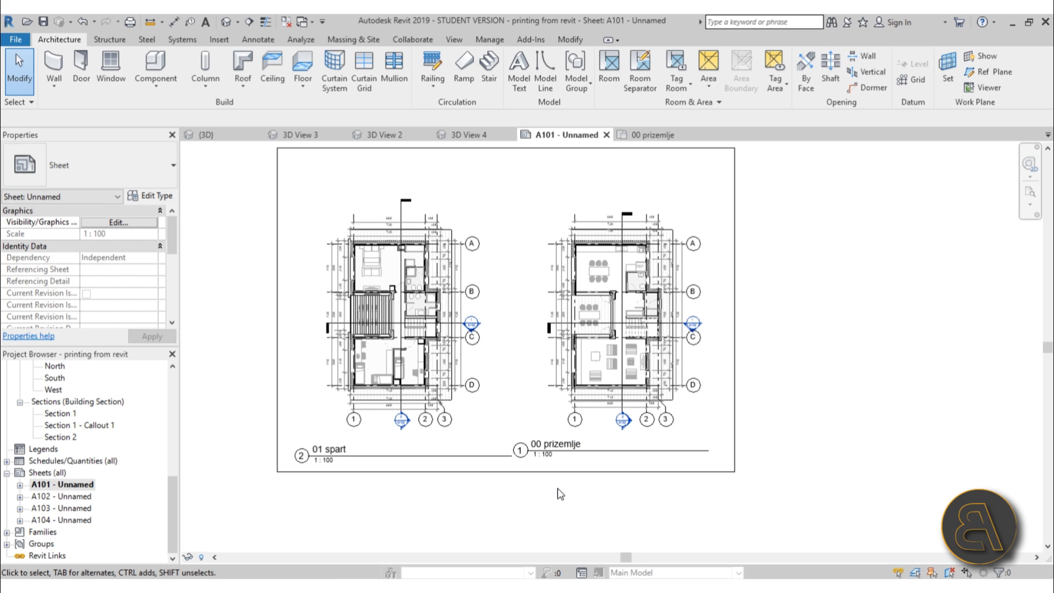
middle_drag(497, 486, 497, 504)
key(ctrl+p)
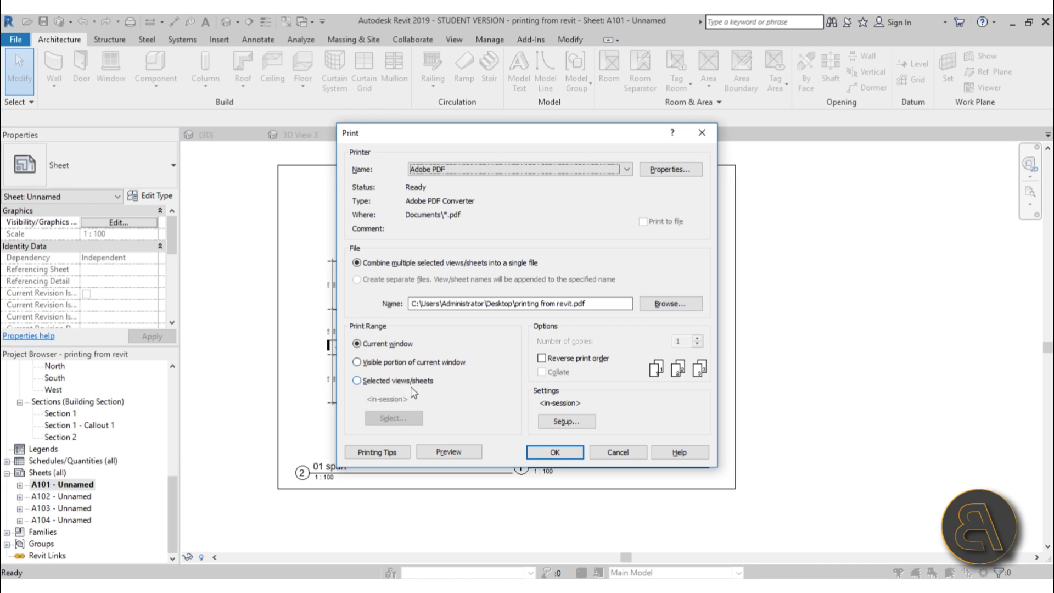
Step: Print Selected views/sheets, choosing sheets A101 through A104
click(356, 380)
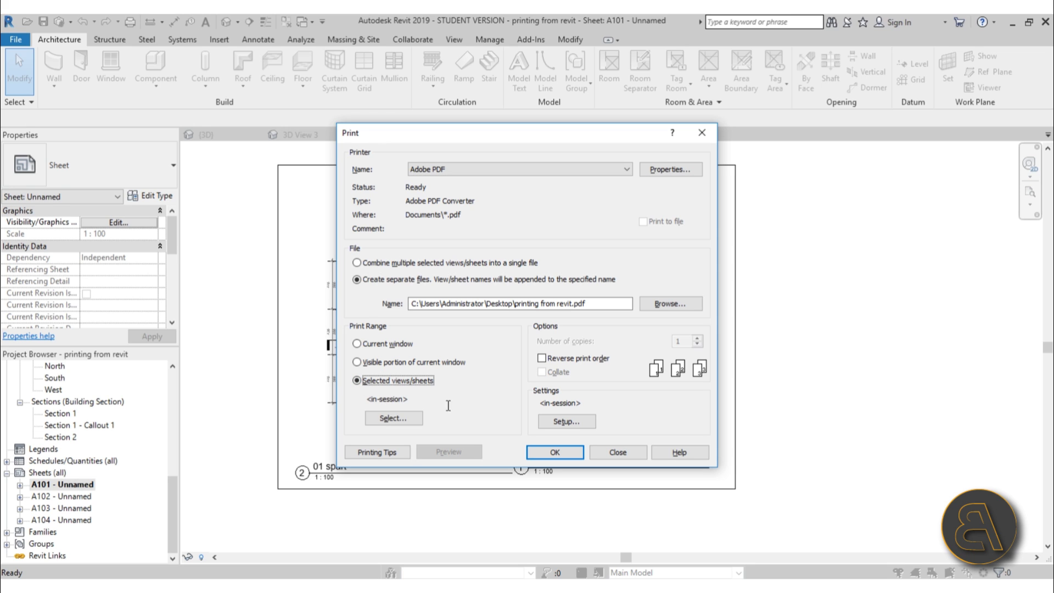
click(404, 420)
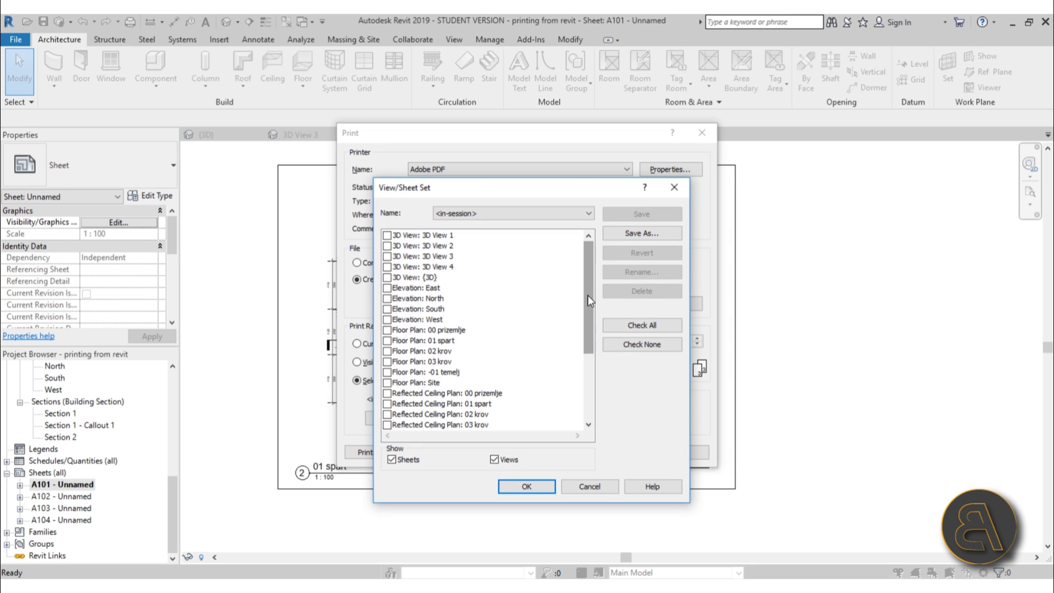
drag(588, 282, 596, 355)
click(411, 361)
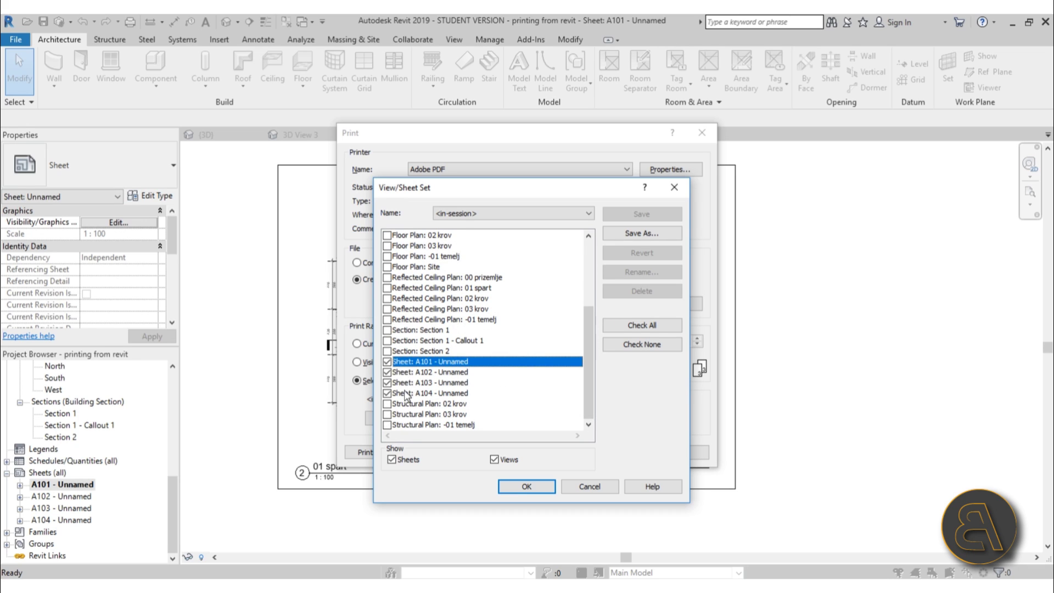
shift+click(408, 393)
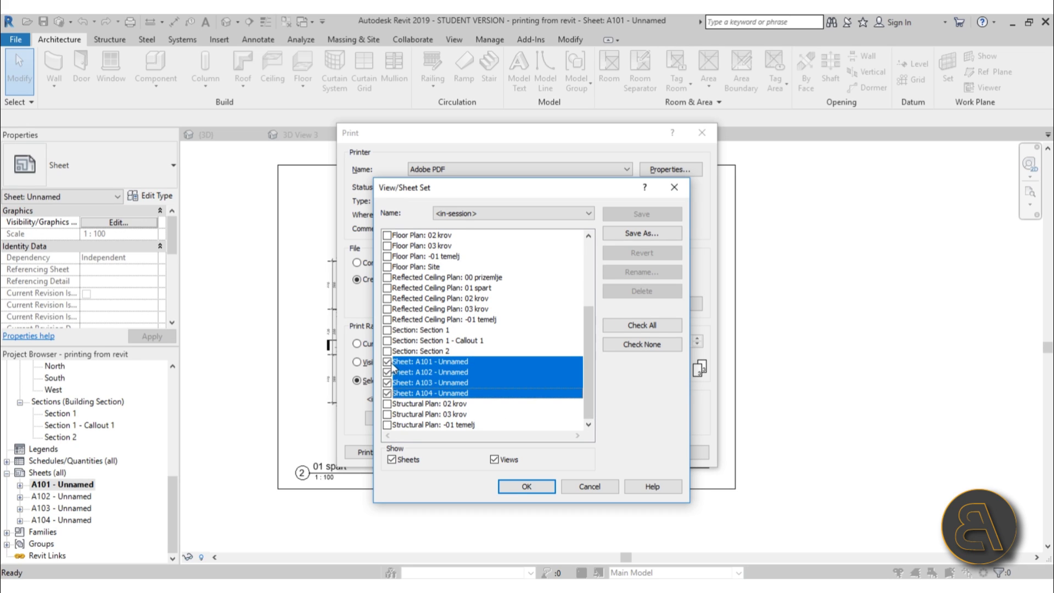
click(525, 487)
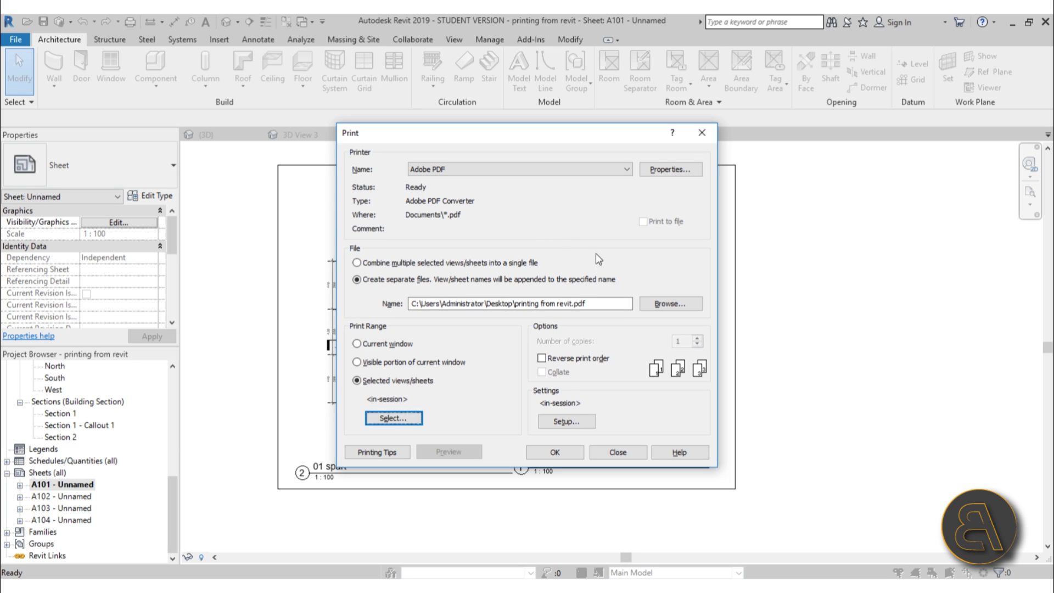
Step: Keep 'printing from revit' on the Desktop as the output file name
click(674, 303)
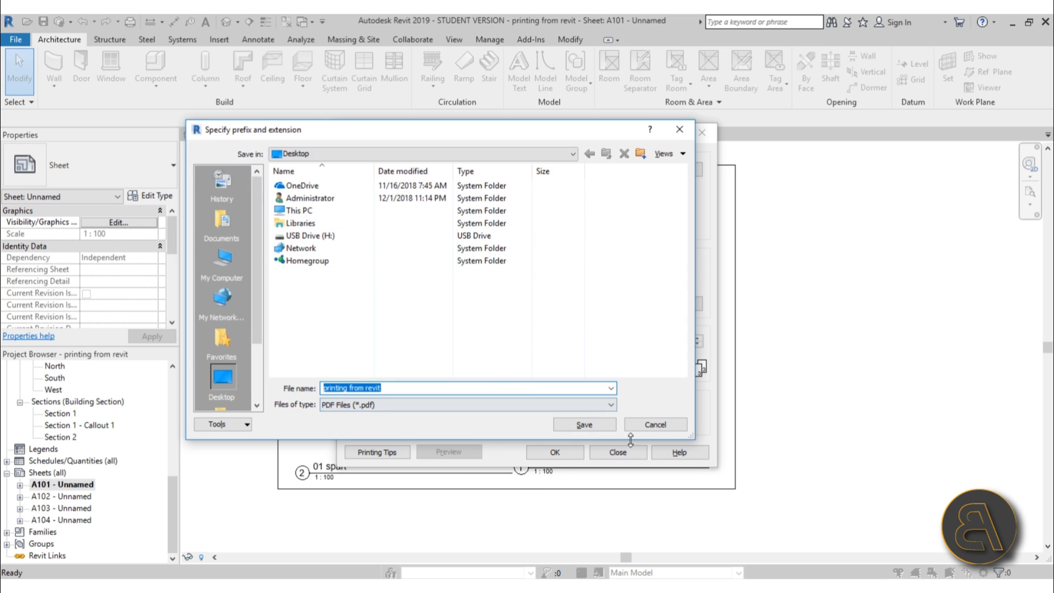
click(598, 426)
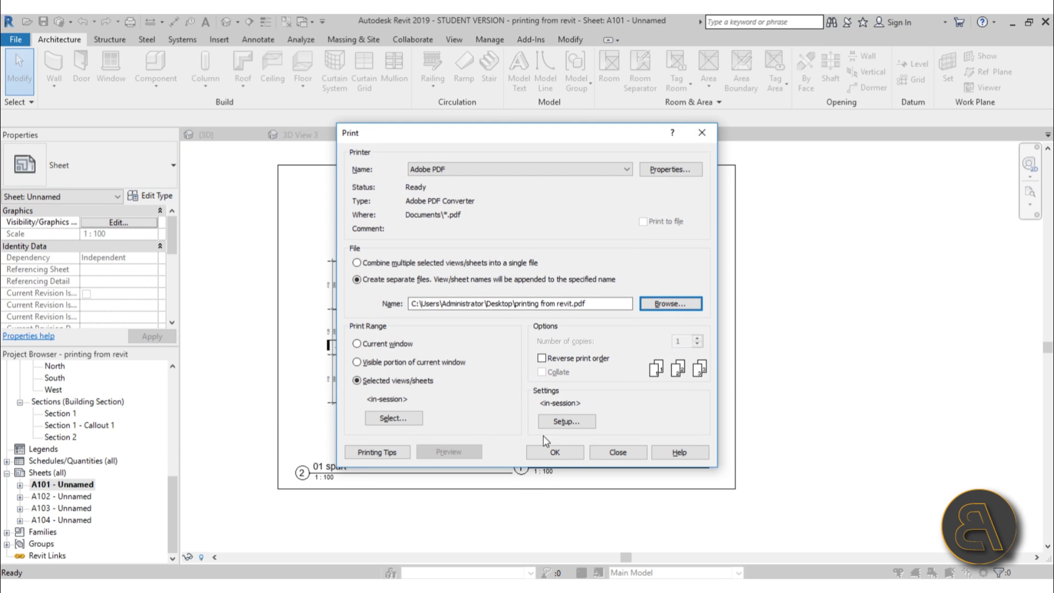
click(558, 424)
Step: In Print Setup, set A3 paper, Landscape orientation and 100% zoom
drag(543, 126, 546, 136)
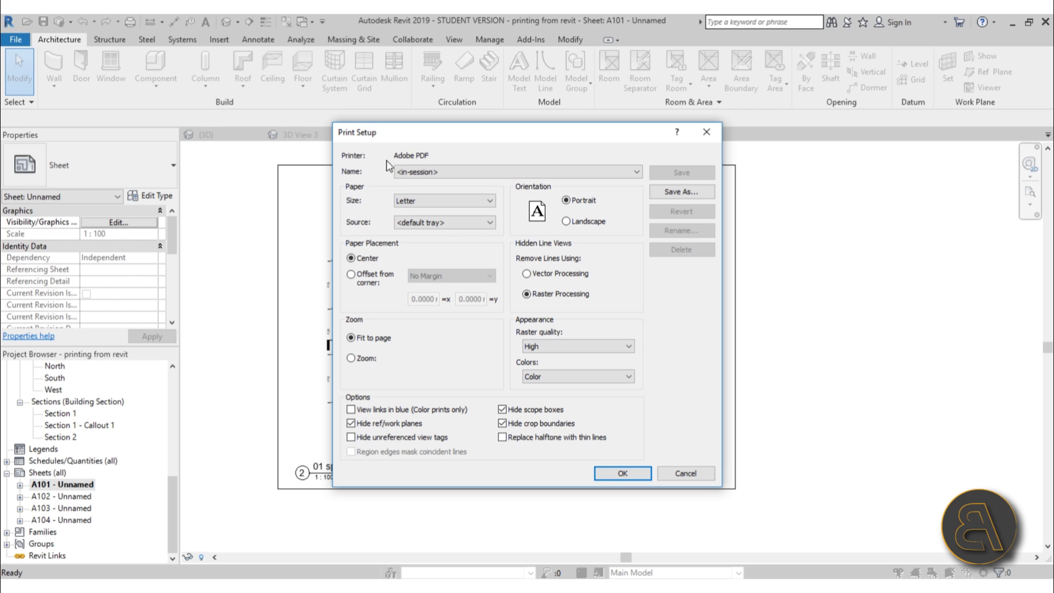
click(421, 171)
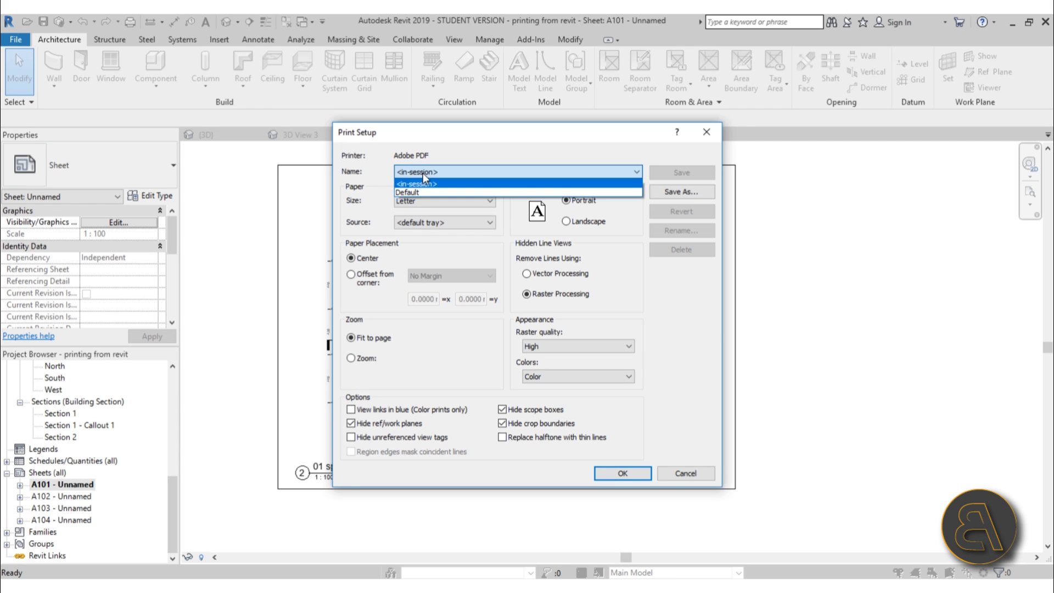
click(423, 173)
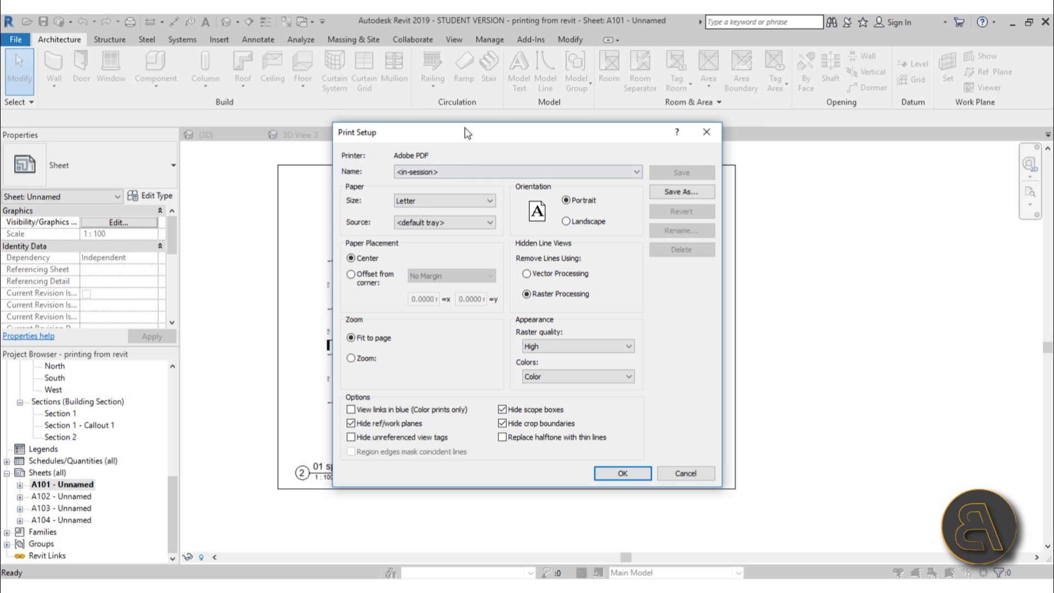
drag(466, 132, 598, 161)
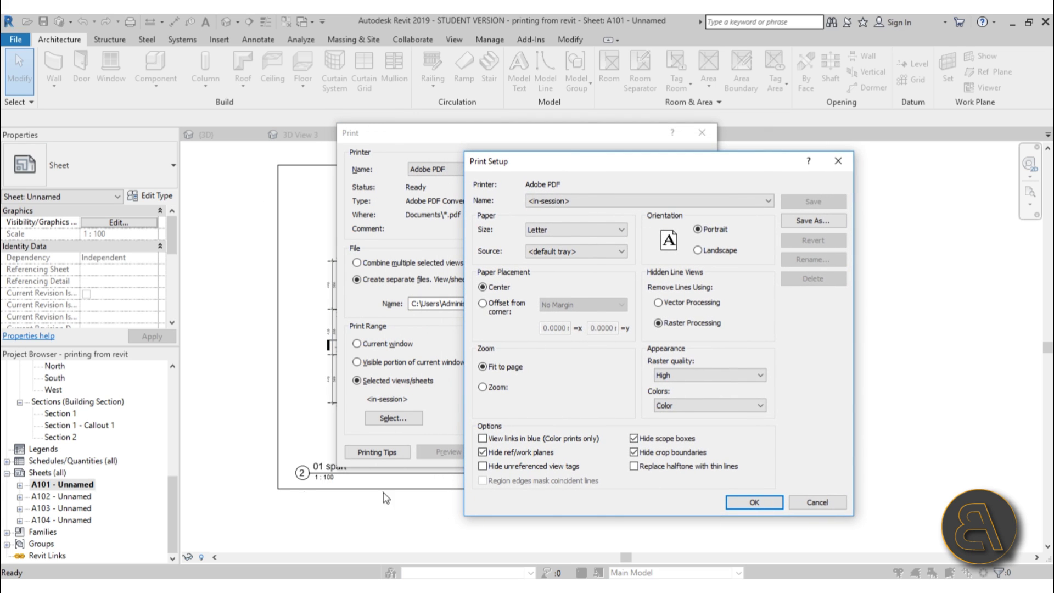
click(565, 228)
click(568, 285)
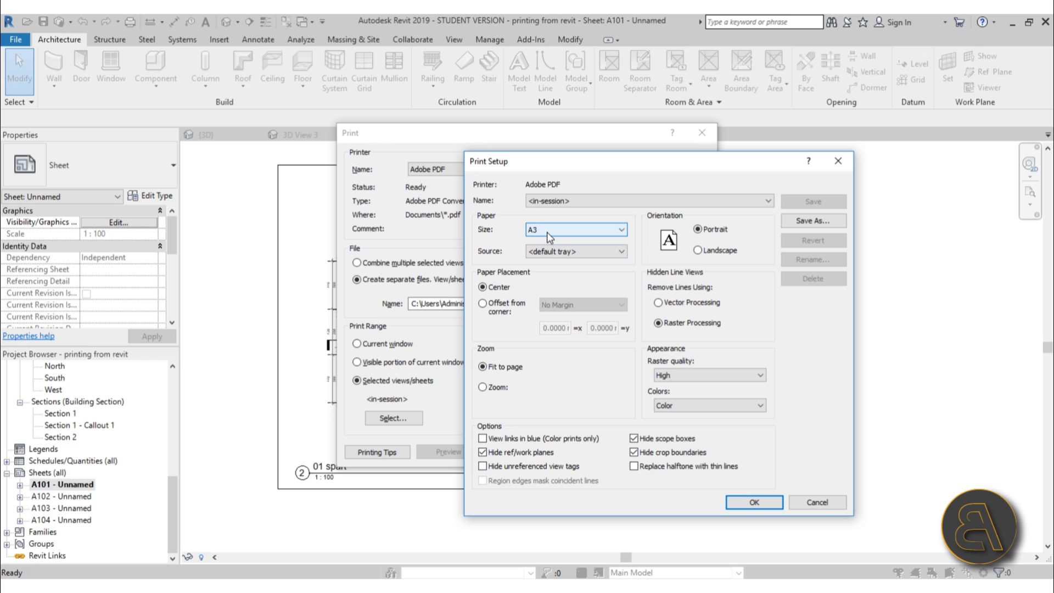
click(698, 251)
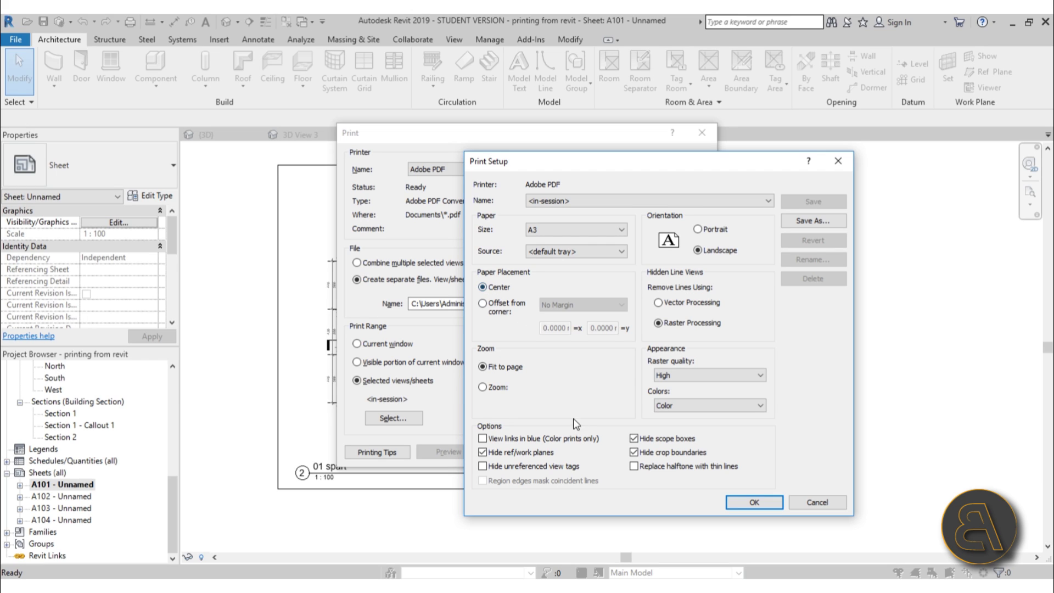
click(483, 387)
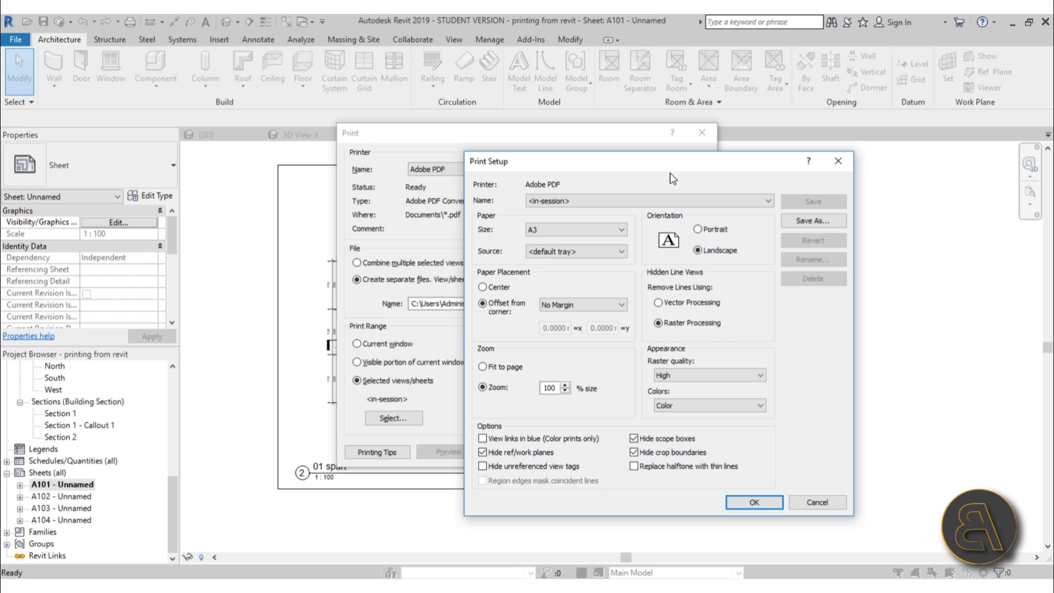
Step: Compare Raster and Vector Processing for hidden lines, ending on Vector Processing
drag(664, 182, 657, 170)
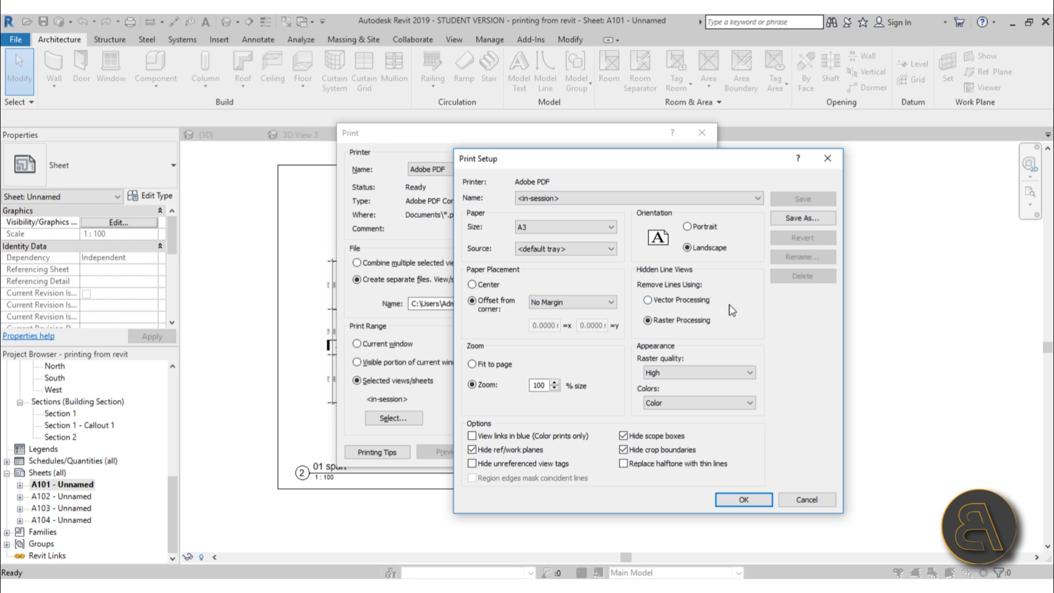
click(649, 300)
click(648, 320)
click(648, 301)
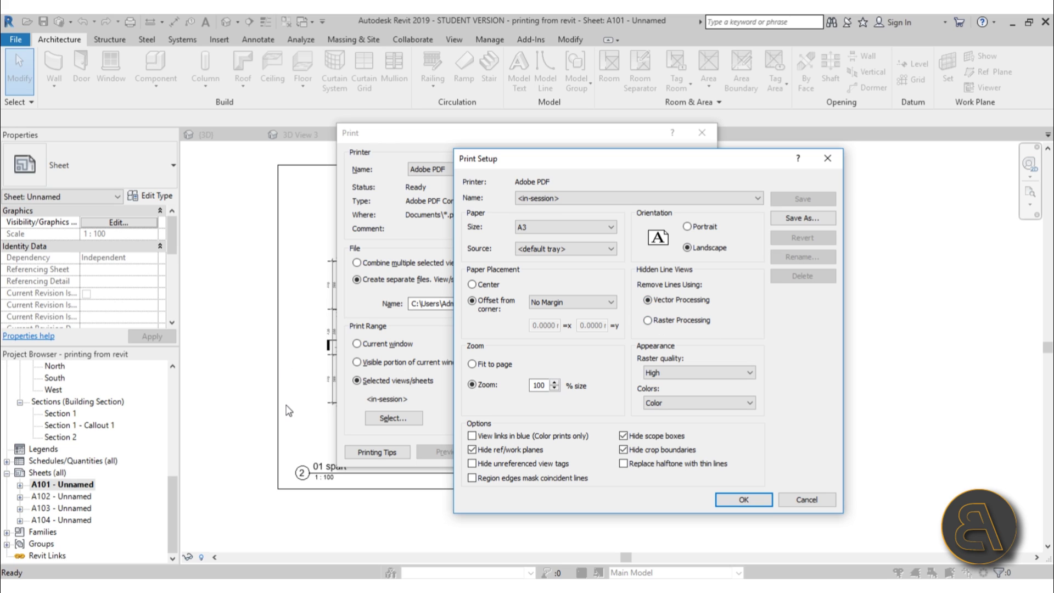
Step: Cancel Print Setup and the Print dialog, then zoom in and out on sheet A101
click(791, 499)
click(617, 451)
scroll(340, 258, up, 5)
scroll(341, 258, up, 10)
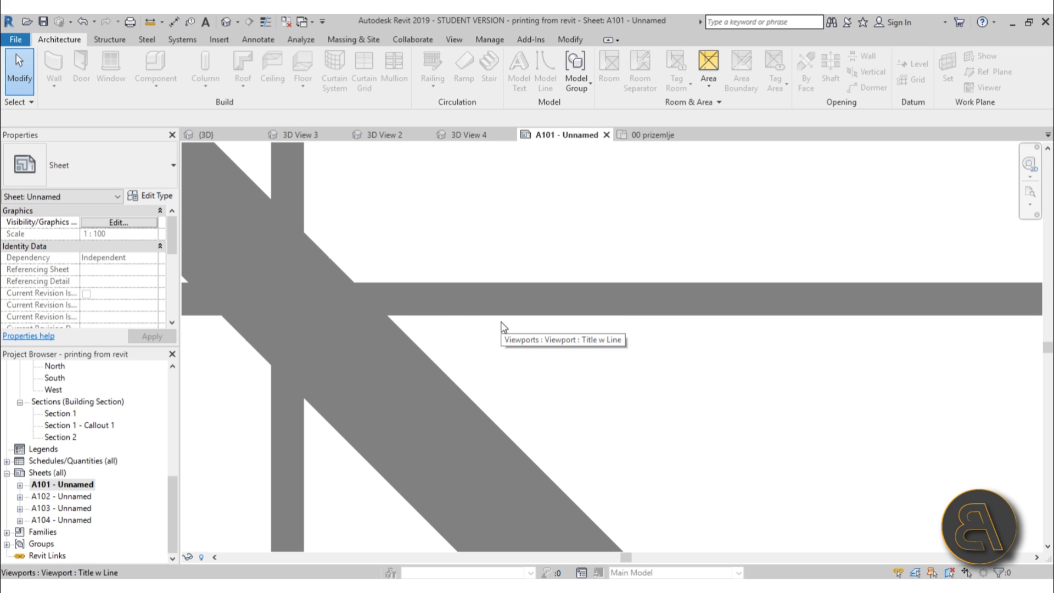
scroll(464, 360, down, 3)
scroll(464, 363, down, 4)
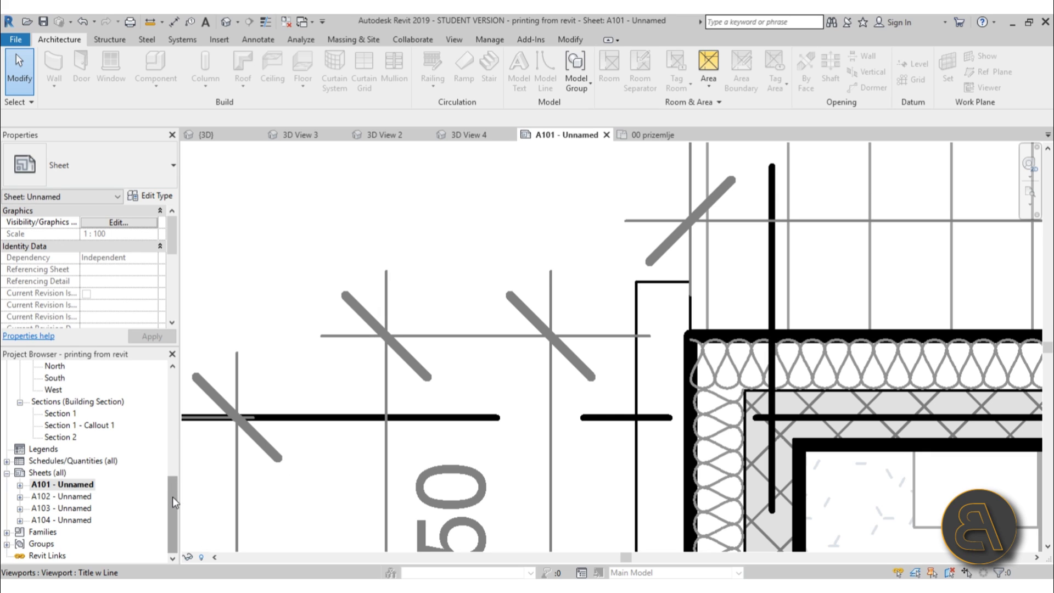
mouse_move(173, 496)
mouse_down()
mouse_move(176, 480)
mouse_move(174, 551)
mouse_move(173, 495)
mouse_up()
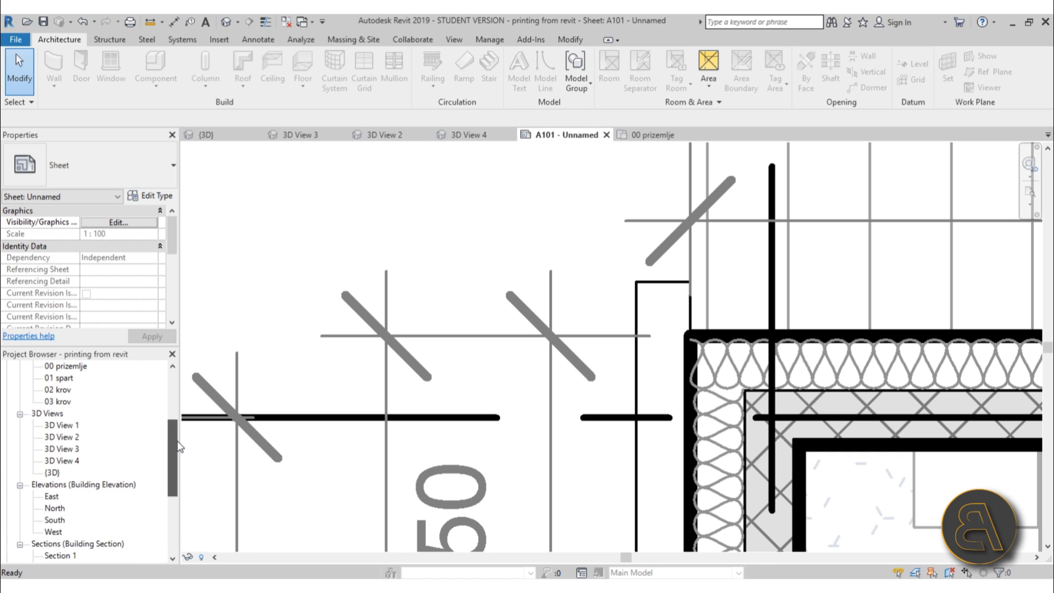
Step: Open 3D View 2, orbit the house to a frontal angle, and render it
double_click(64, 437)
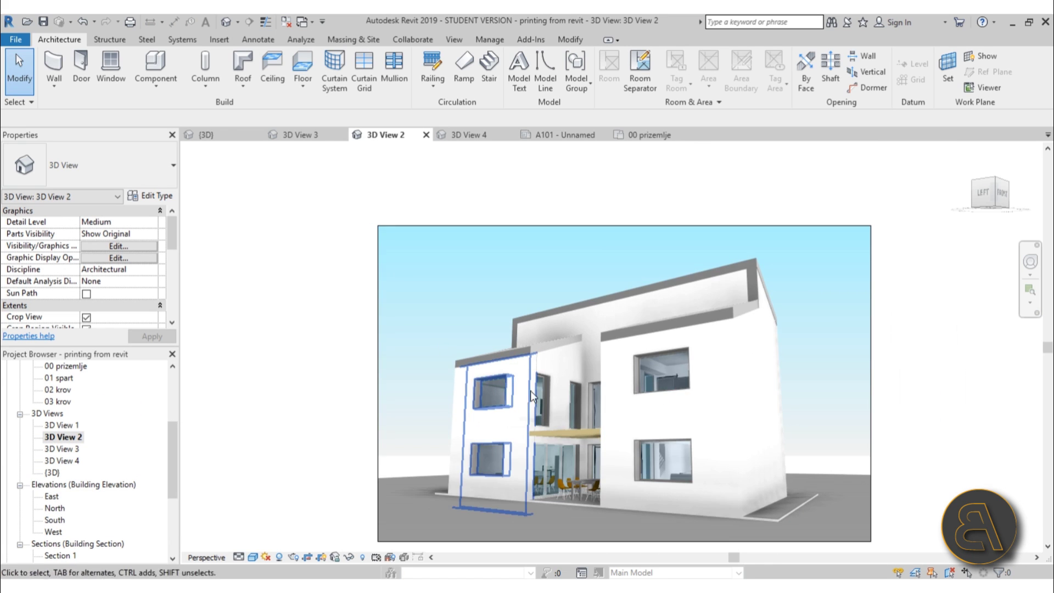
middle_drag(530, 391, 440, 354)
key(r)
key(r)
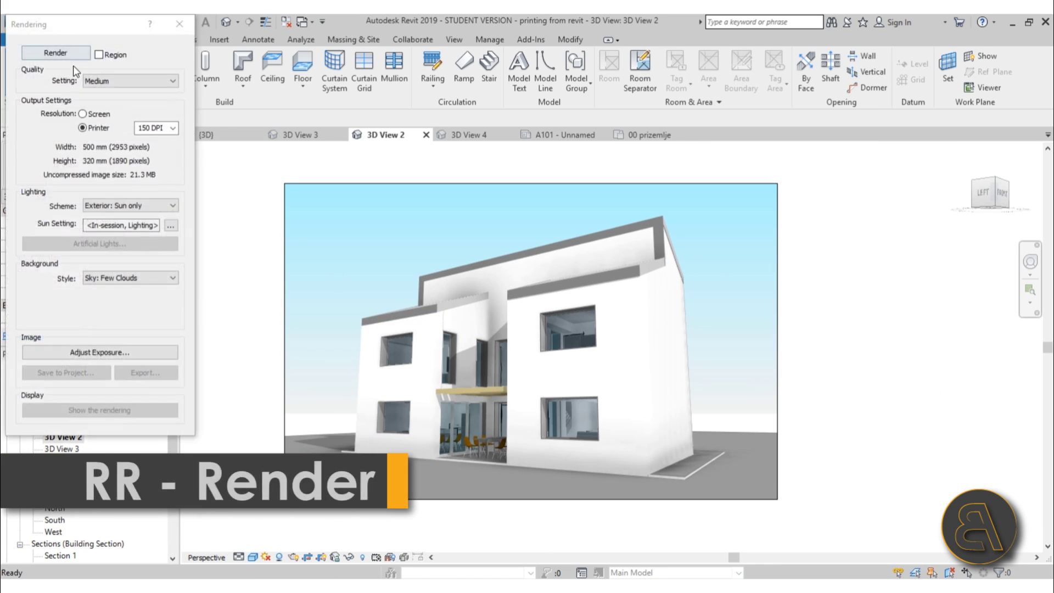
click(55, 52)
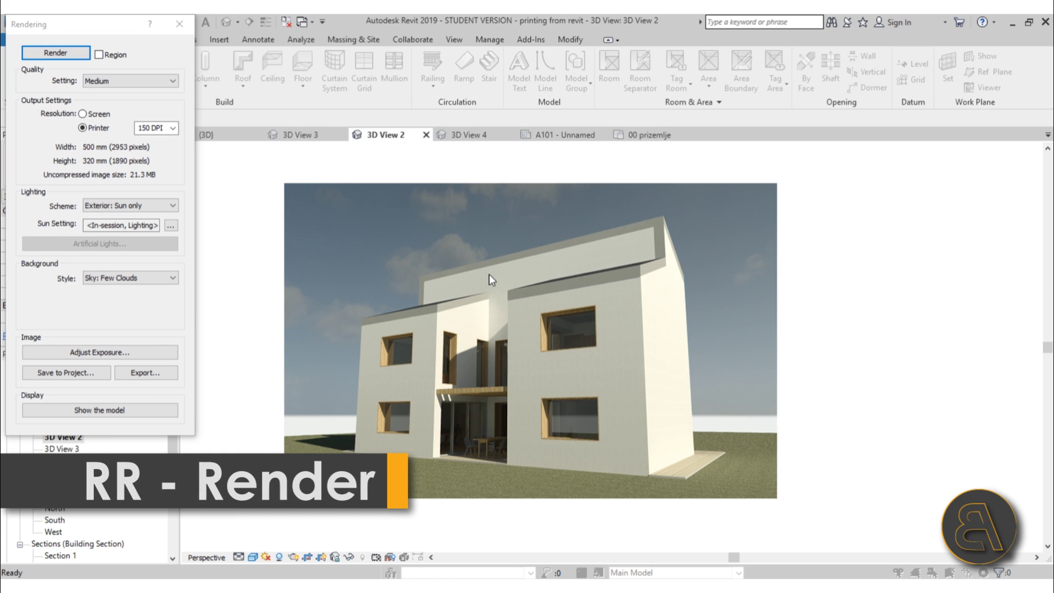
Step: Zoom into the rendered image, then switch the view back to showing the model
scroll(434, 302, up, 3)
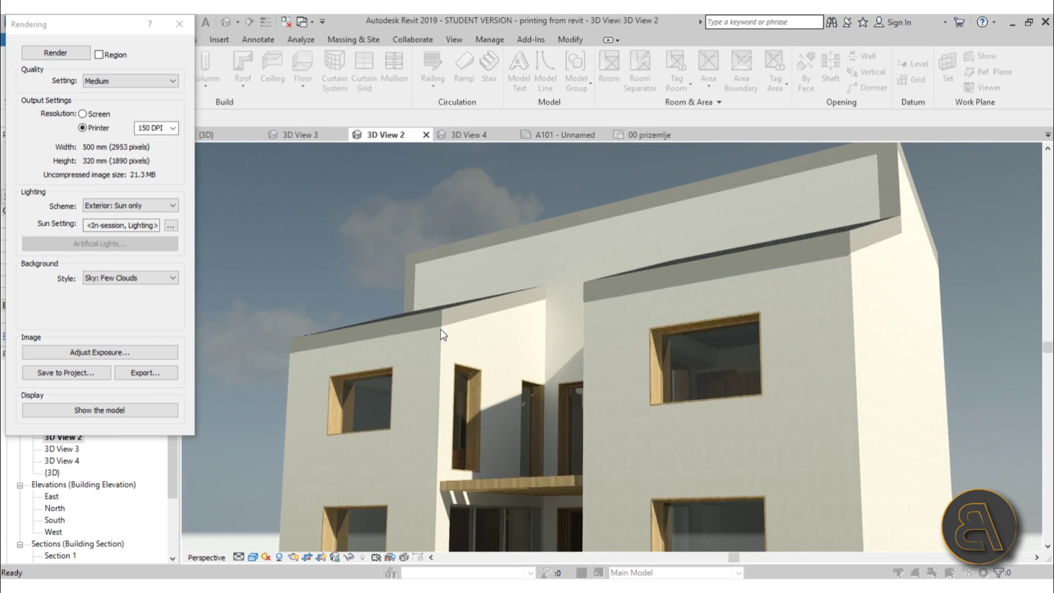
scroll(442, 332, up, 5)
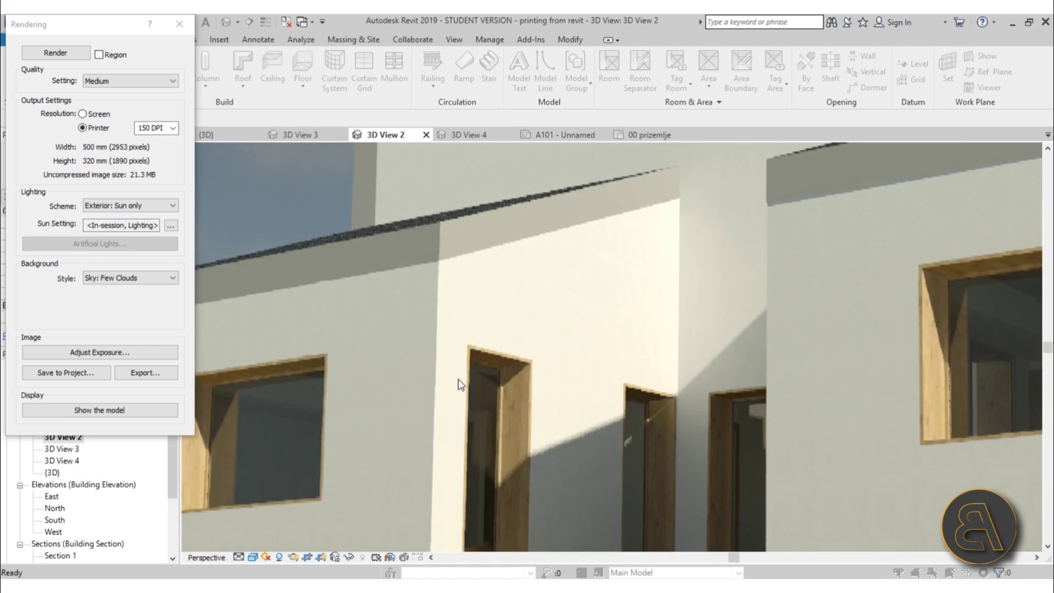
scroll(483, 375, up, 4)
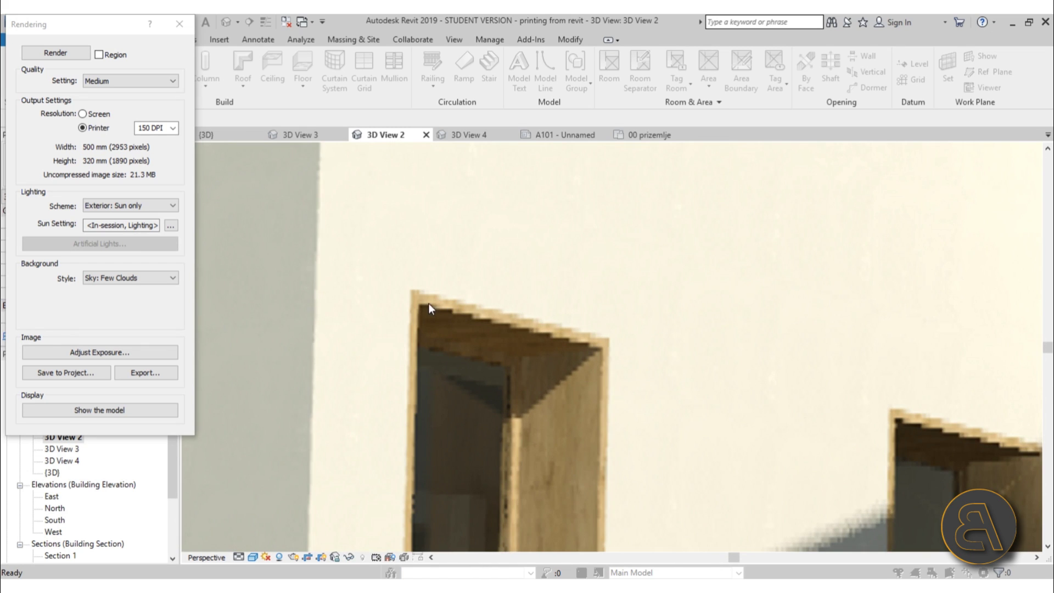
scroll(584, 360, up, 2)
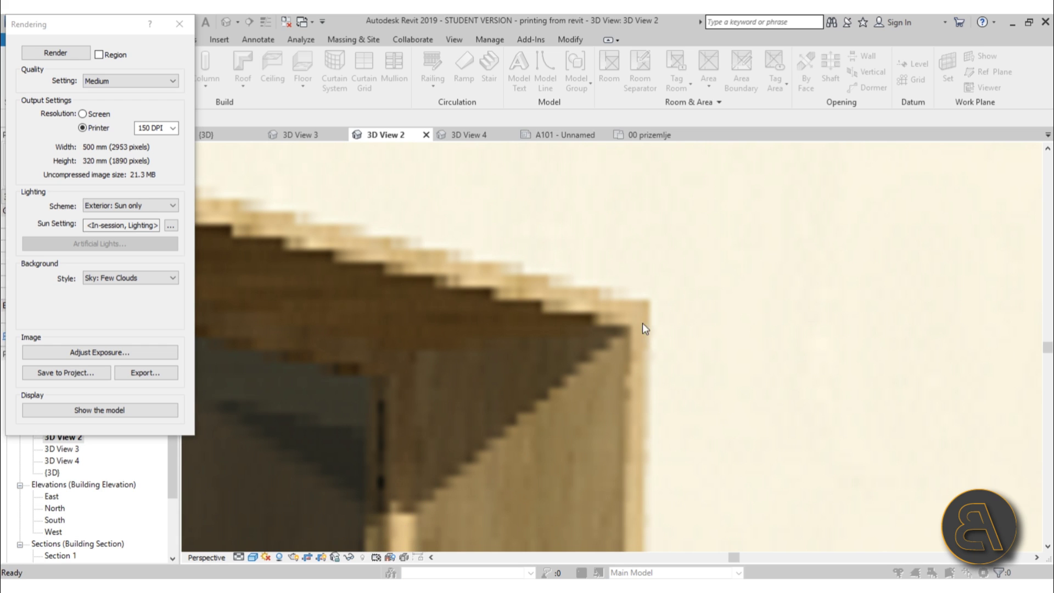
scroll(622, 339, up, 5)
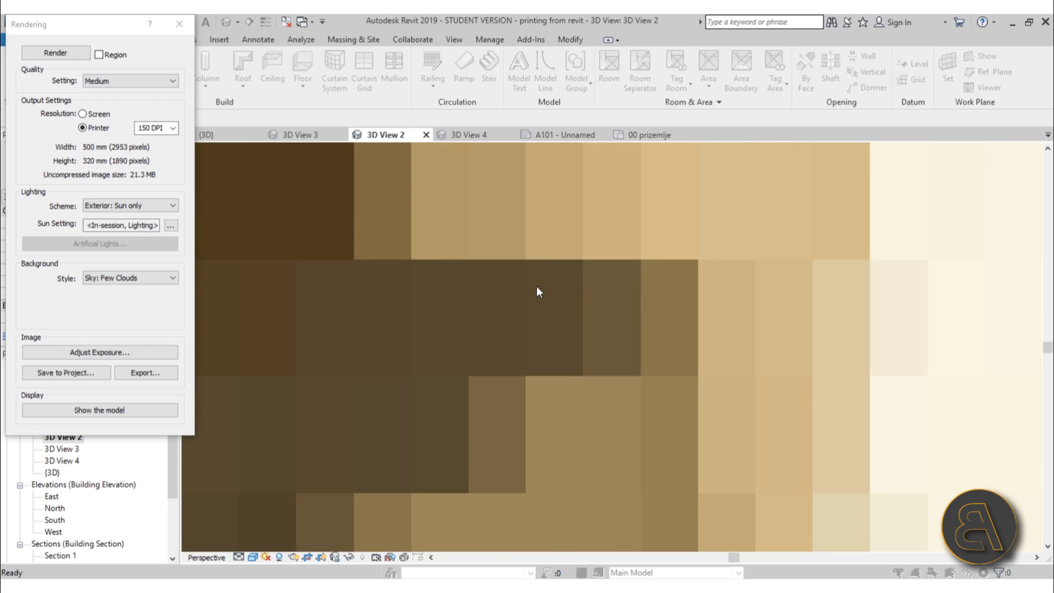
scroll(535, 291, down, 5)
click(180, 23)
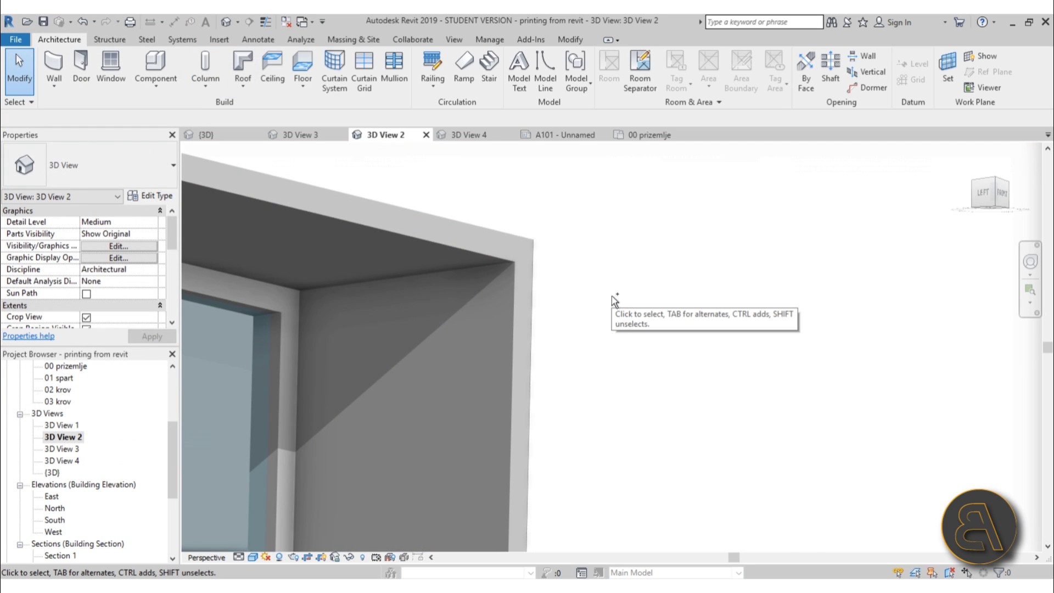
Step: In Print Setup for 3D View 2, choose Vector Processing for hidden lines
key(ctrl+p)
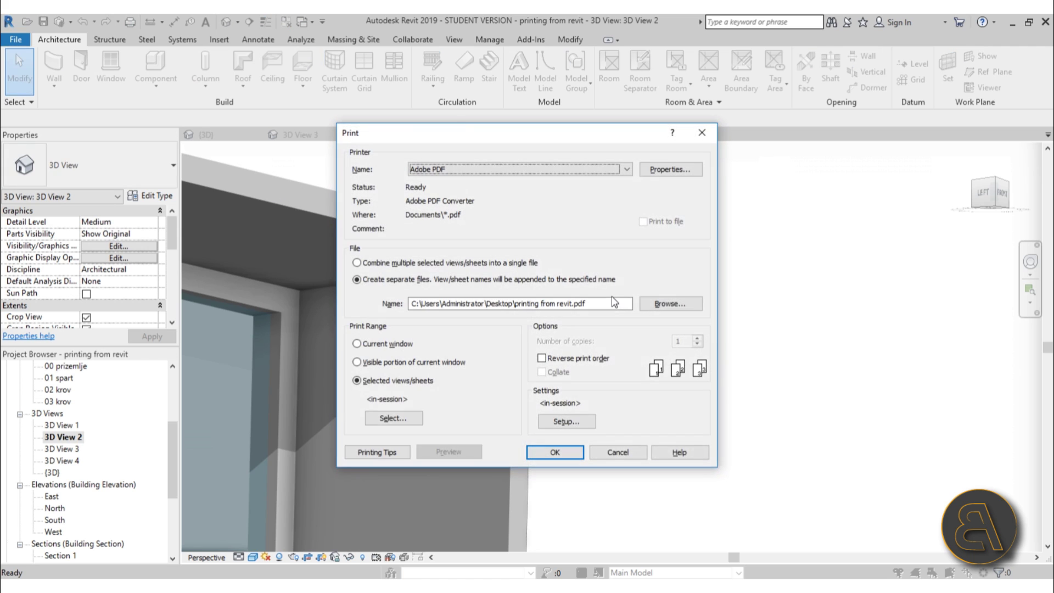
drag(455, 142, 371, 125)
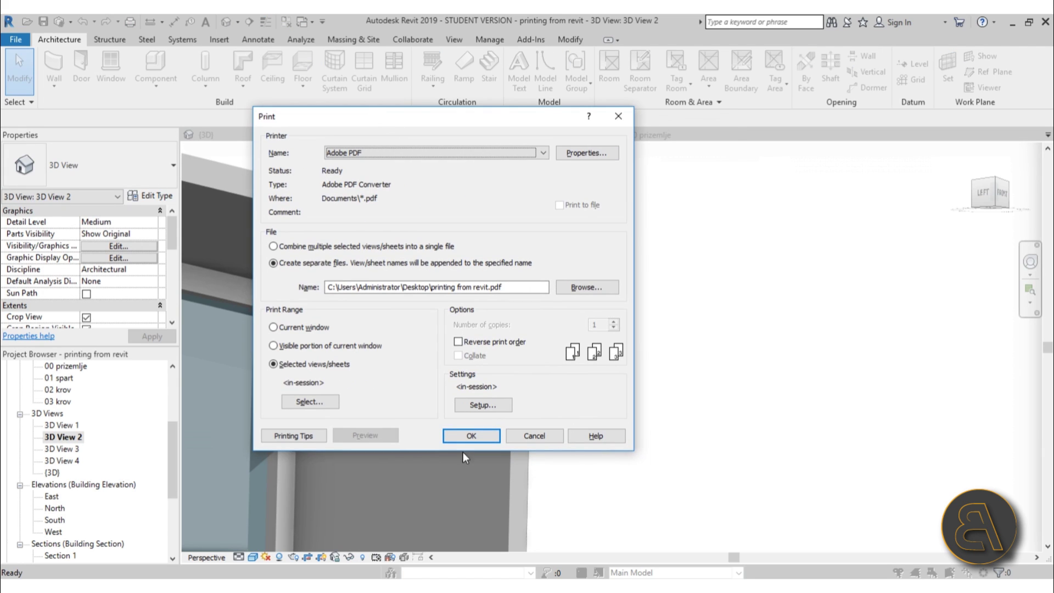
click(476, 407)
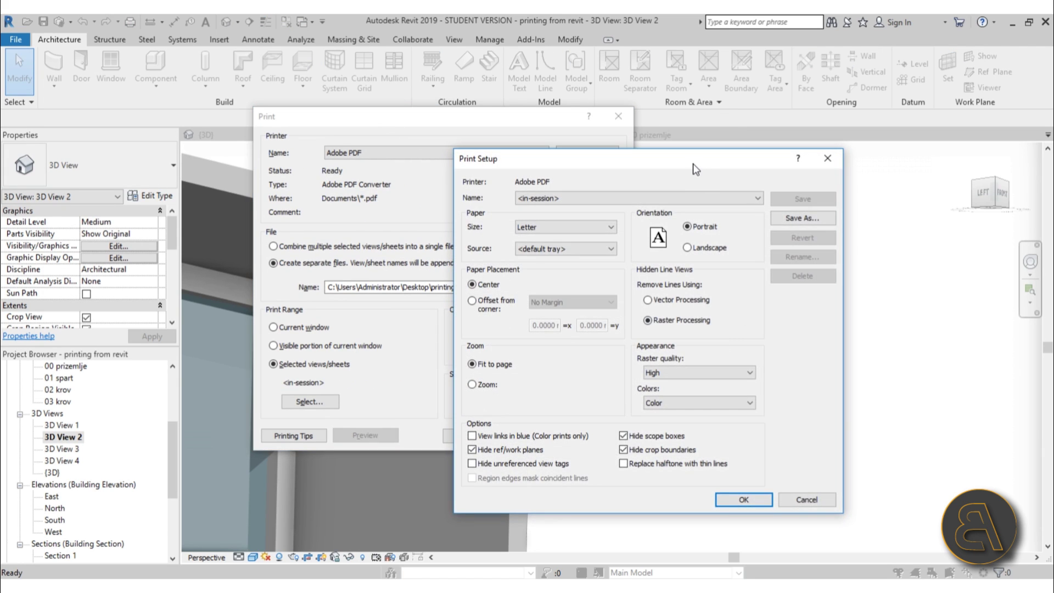
drag(693, 161, 471, 128)
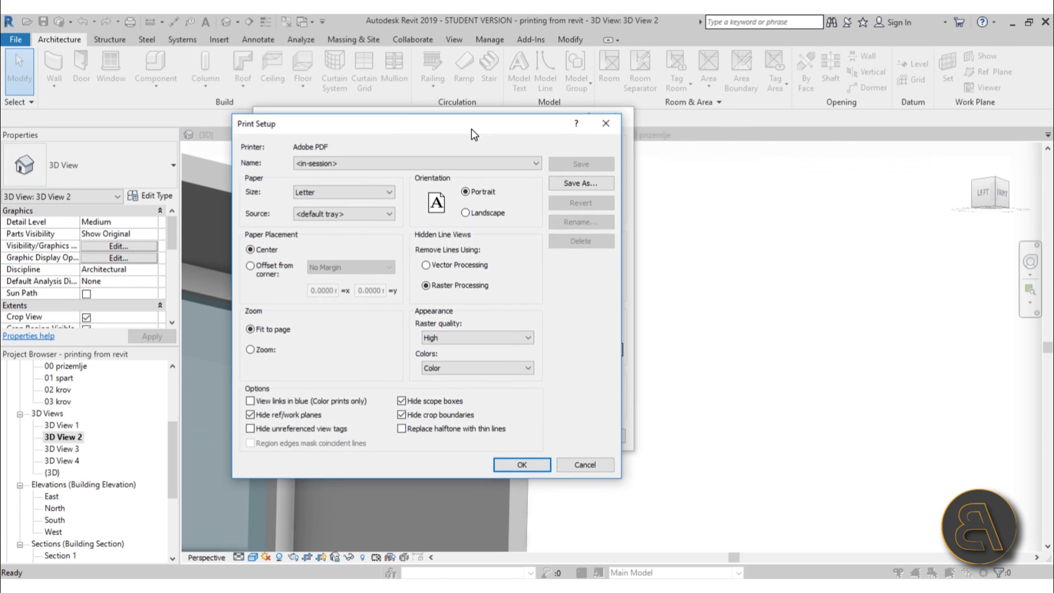
click(426, 265)
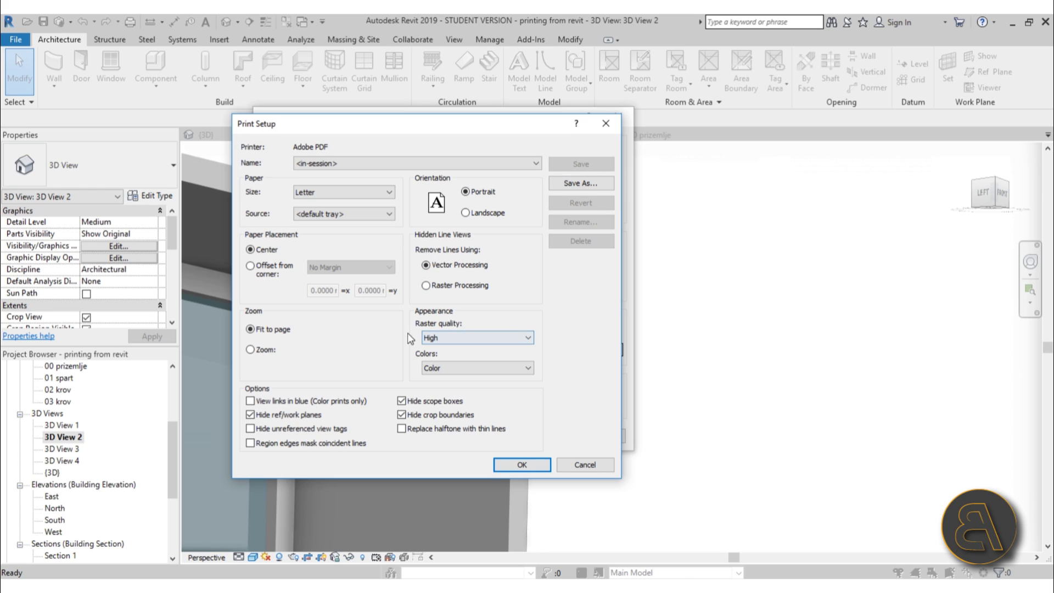
Step: Keep raster quality at High and colour output at Color
click(427, 338)
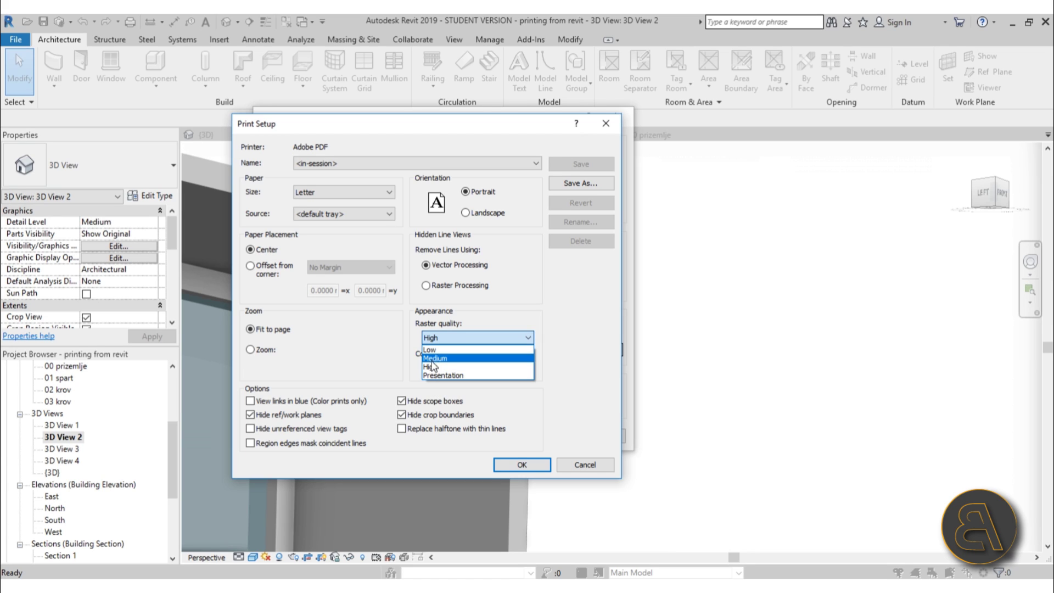
click(442, 340)
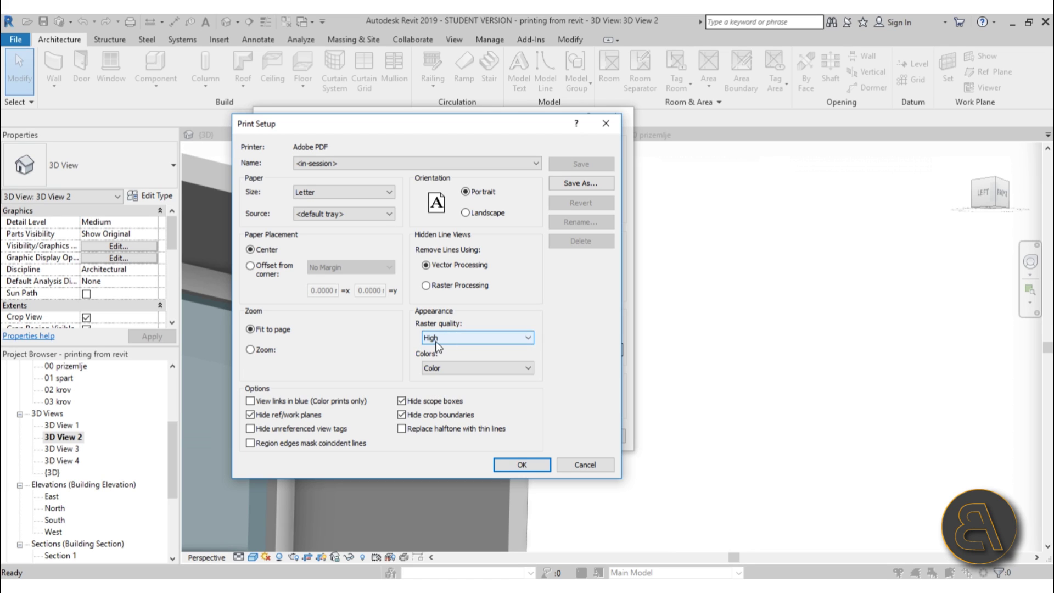
click(448, 369)
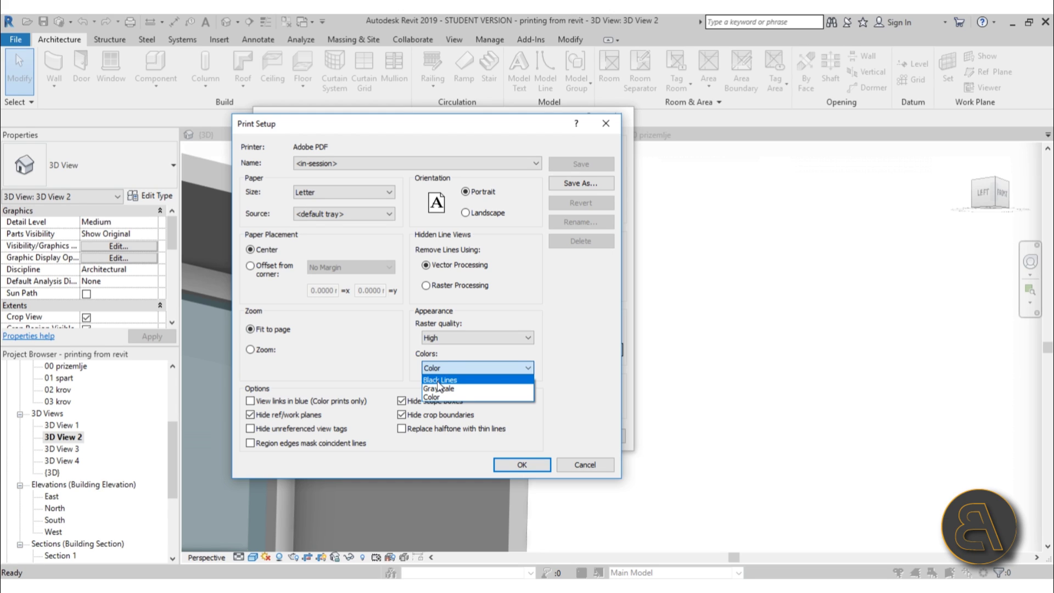
click(519, 321)
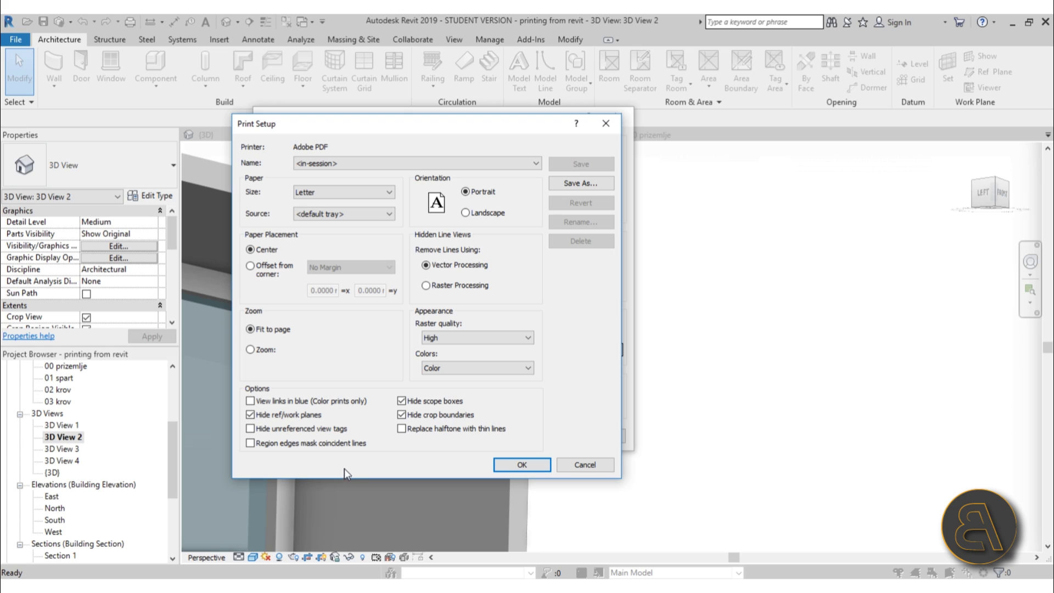
Step: Leave crop boundaries hidden and cancel Print Setup without saving the changes
click(401, 414)
click(584, 464)
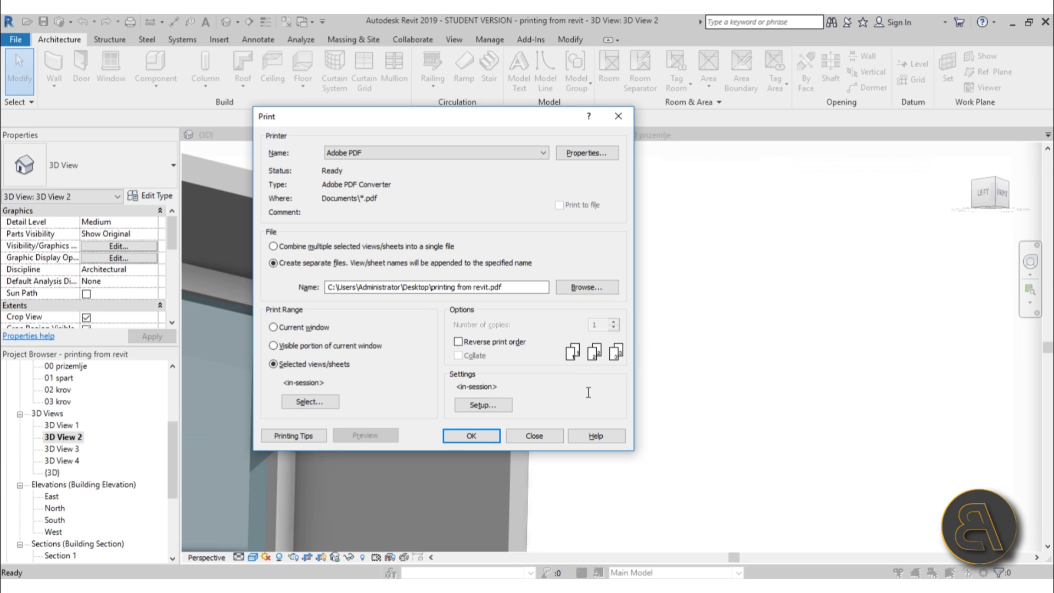
Step: Print the selected views to Adobe PDF as separate files
click(472, 436)
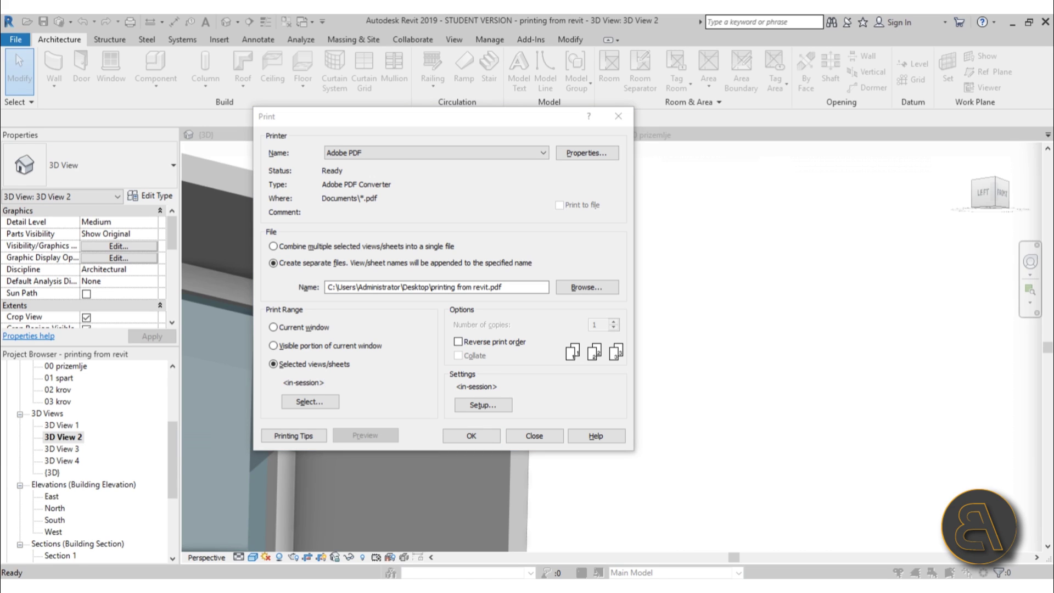